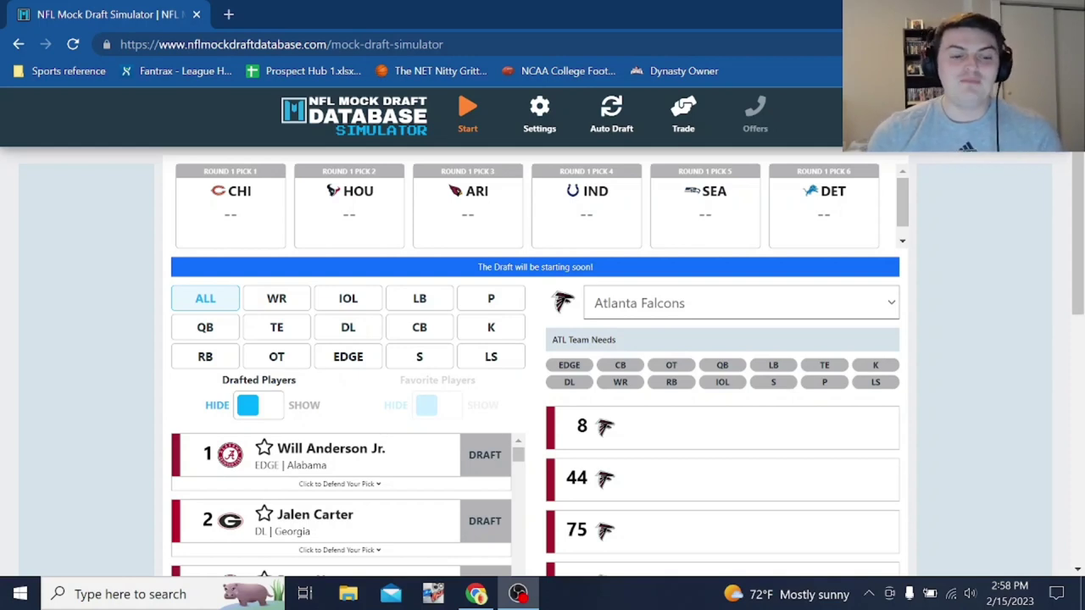
# Start the mock draft for the Atlanta Falcons and draft Penn State cornerback Joey Porter Jr. with pick 8.
pyautogui.click(458, 112)
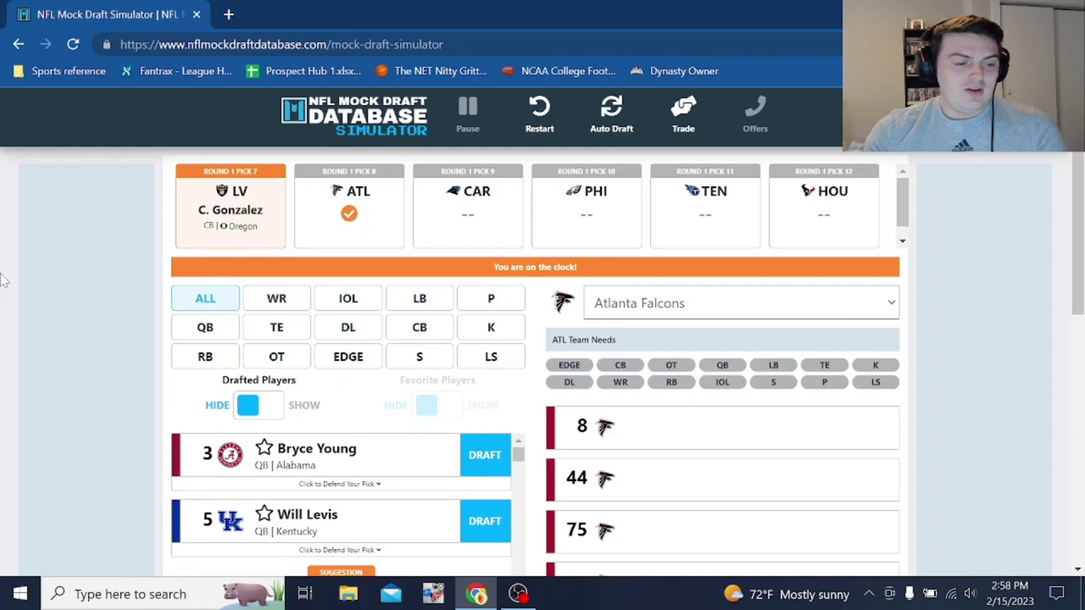
pyautogui.scroll(-1, 4, 275)
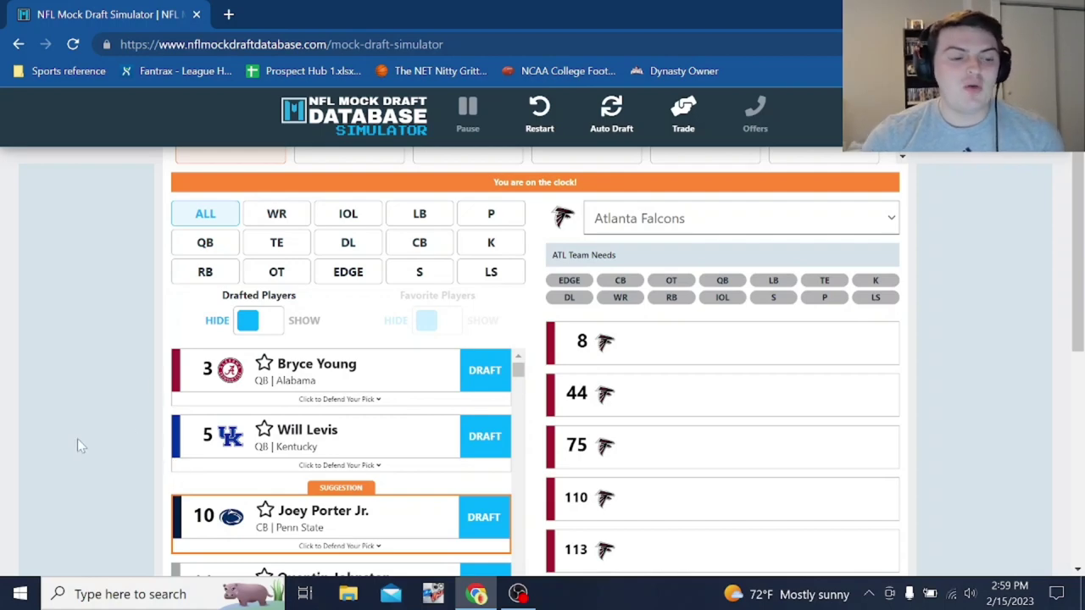
pyautogui.scroll(-2, 74, 442)
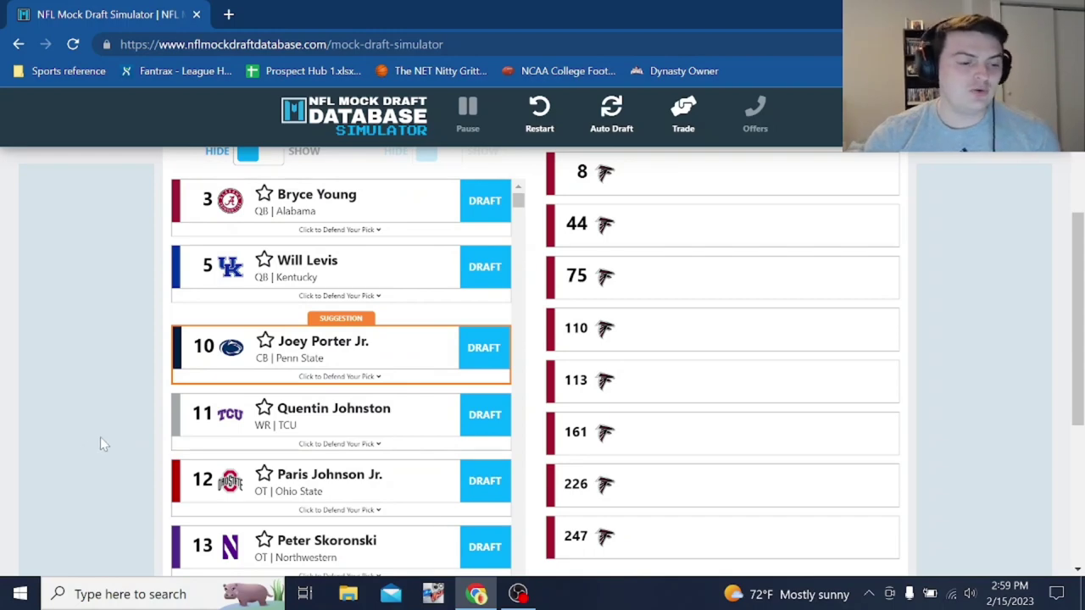
pyautogui.scroll(-2, 100, 437)
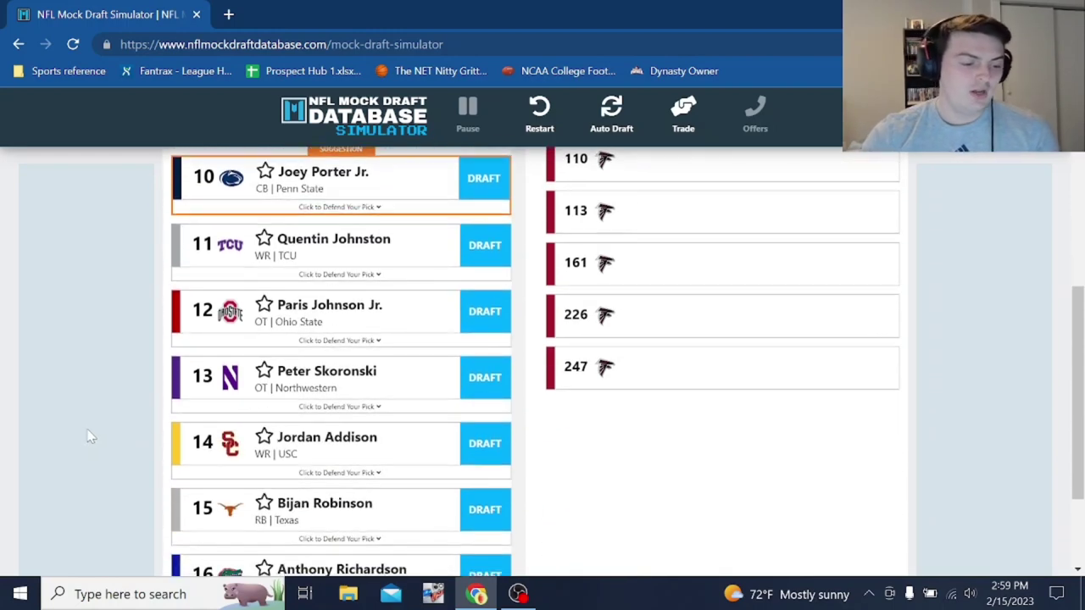
pyautogui.scroll(1, 84, 433)
pyautogui.scroll(-3, 82, 434)
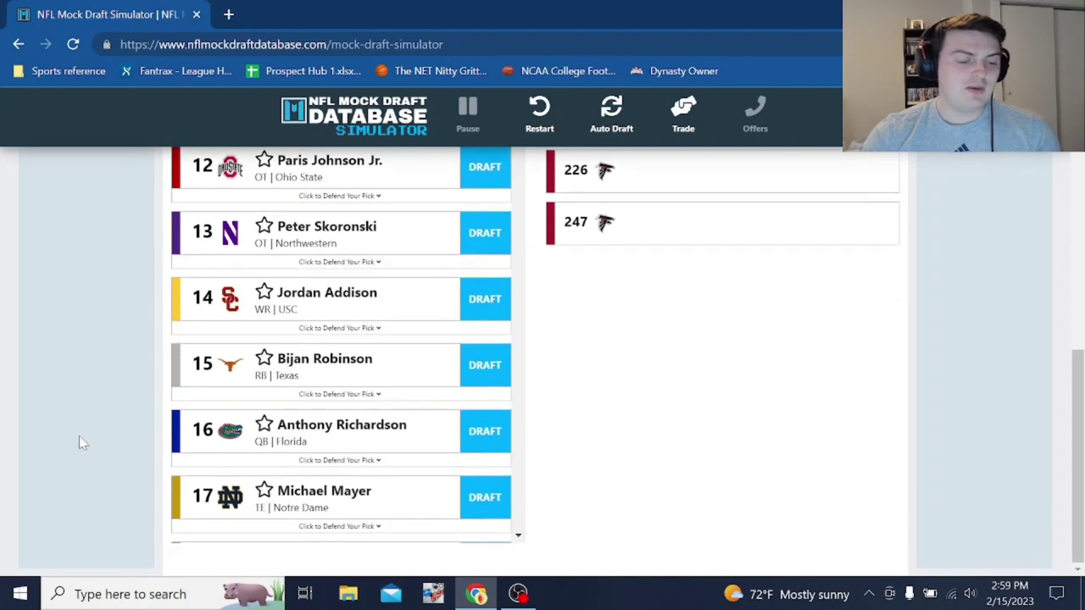
pyautogui.scroll(3, 71, 423)
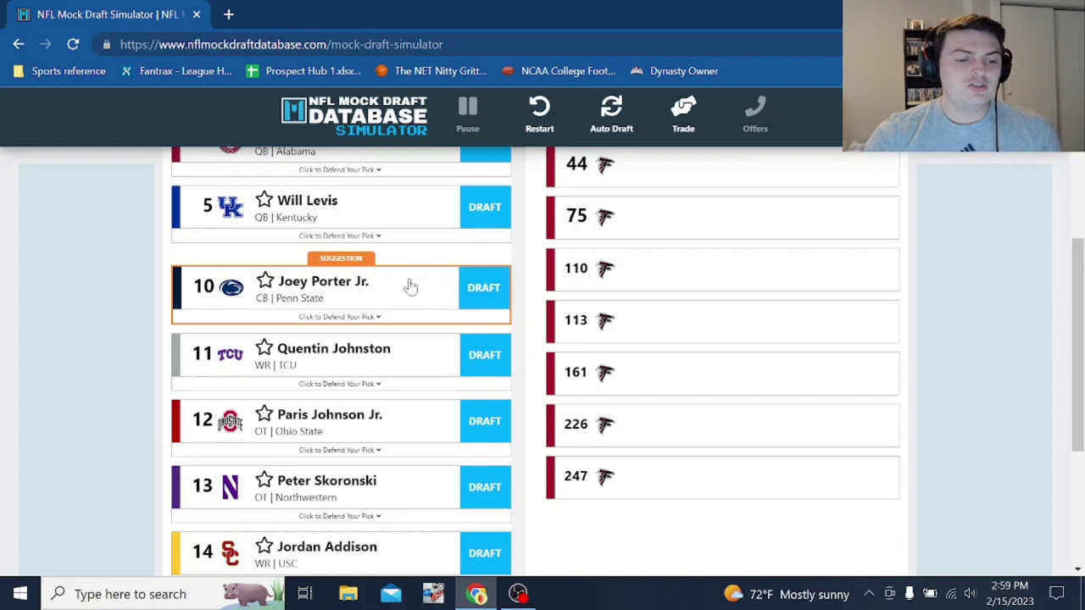
pyautogui.click(481, 289)
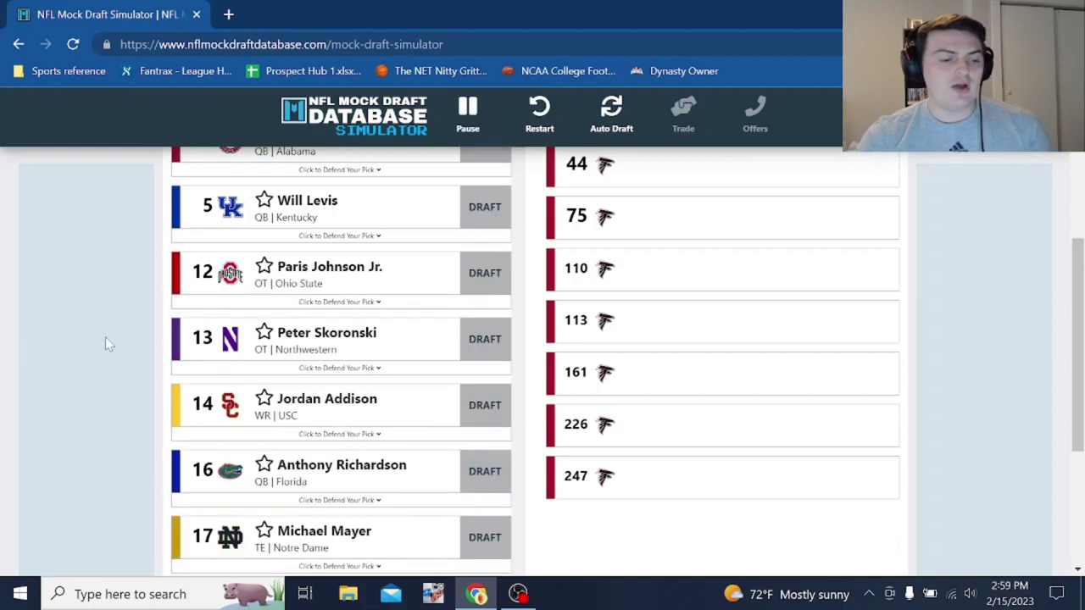
# Reject every trade offer for the Falcons' second-round pick 44.
pyautogui.scroll(2, 47, 339)
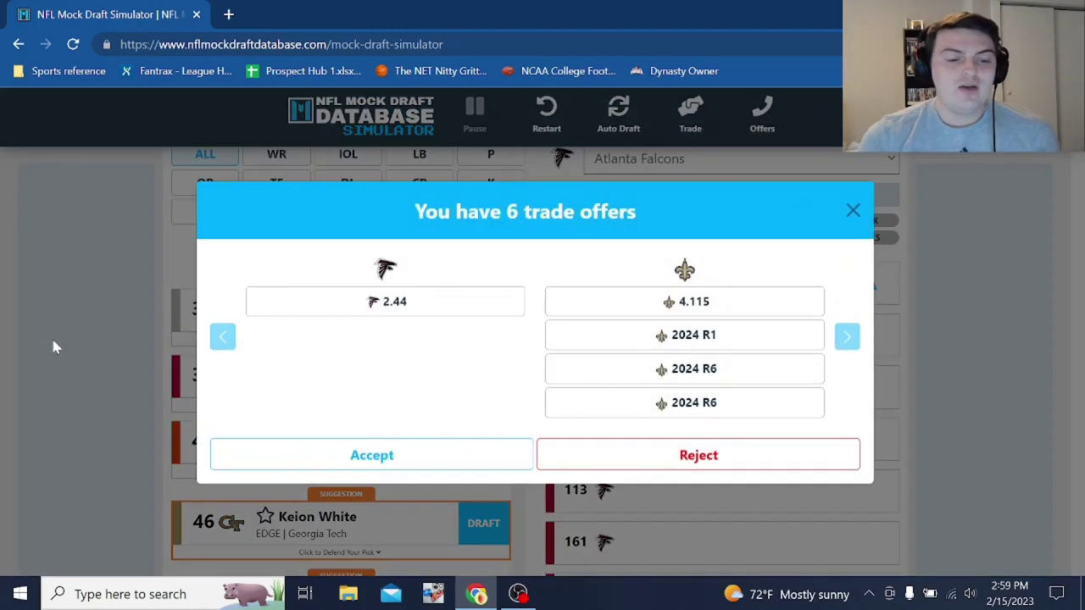
pyautogui.click(653, 454)
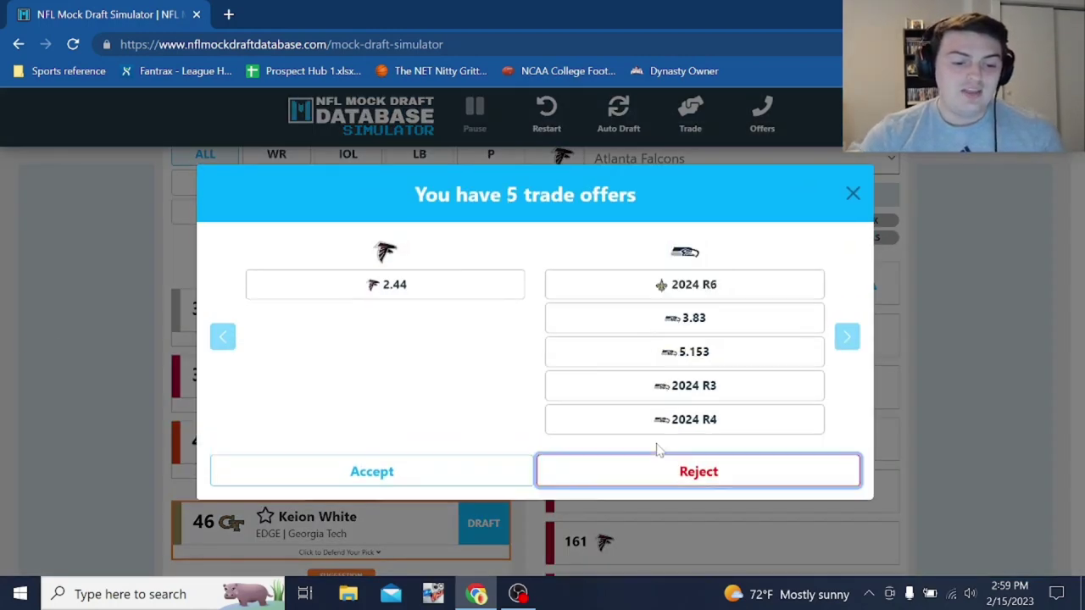
pyautogui.click(657, 462)
pyautogui.click(651, 455)
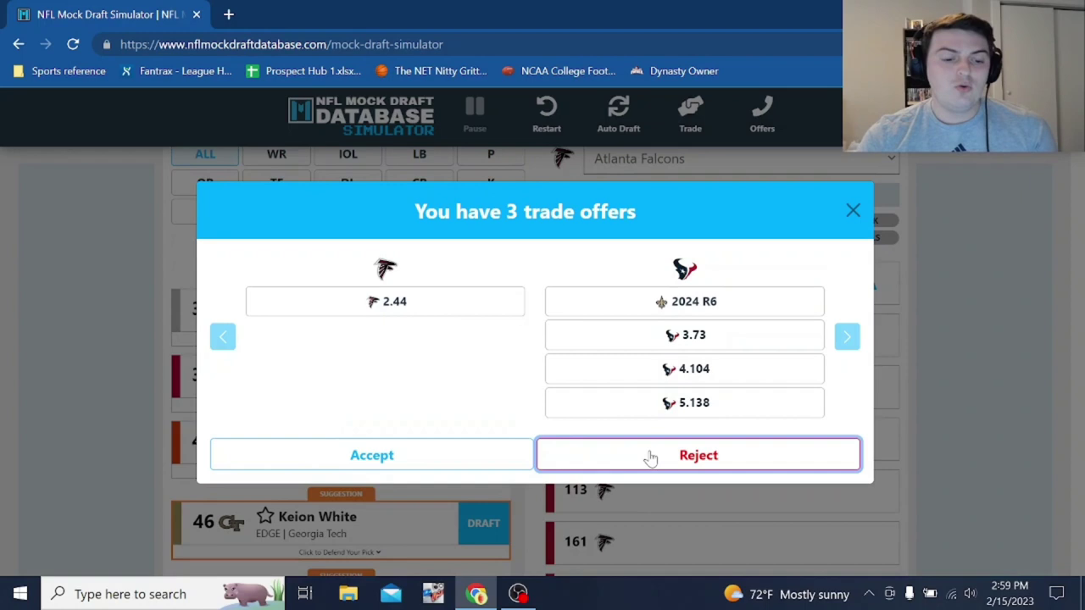
pyautogui.click(650, 456)
pyautogui.click(649, 458)
pyautogui.click(650, 459)
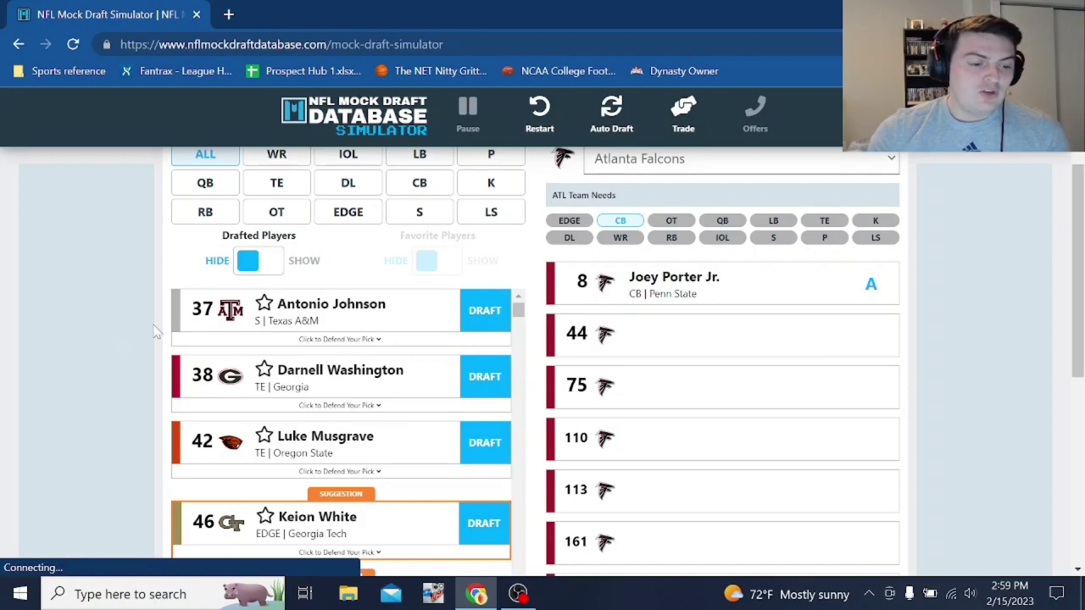
# Draft Georgia Tech edge rusher Keion White with pick 44.
pyautogui.scroll(-1, 97, 344)
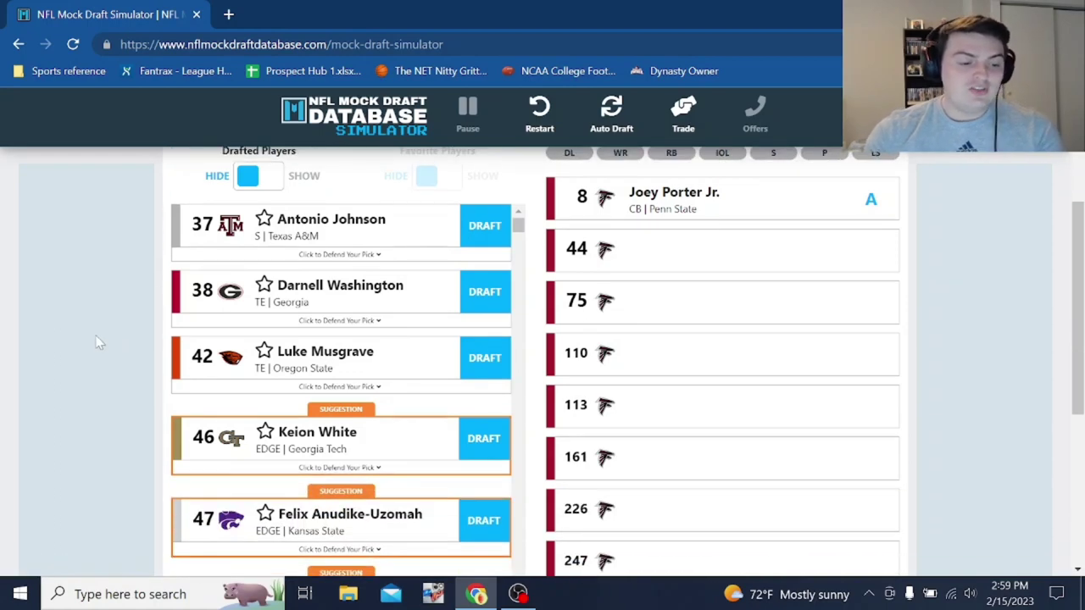
pyautogui.scroll(-2, 97, 343)
pyautogui.scroll(-2, 97, 343)
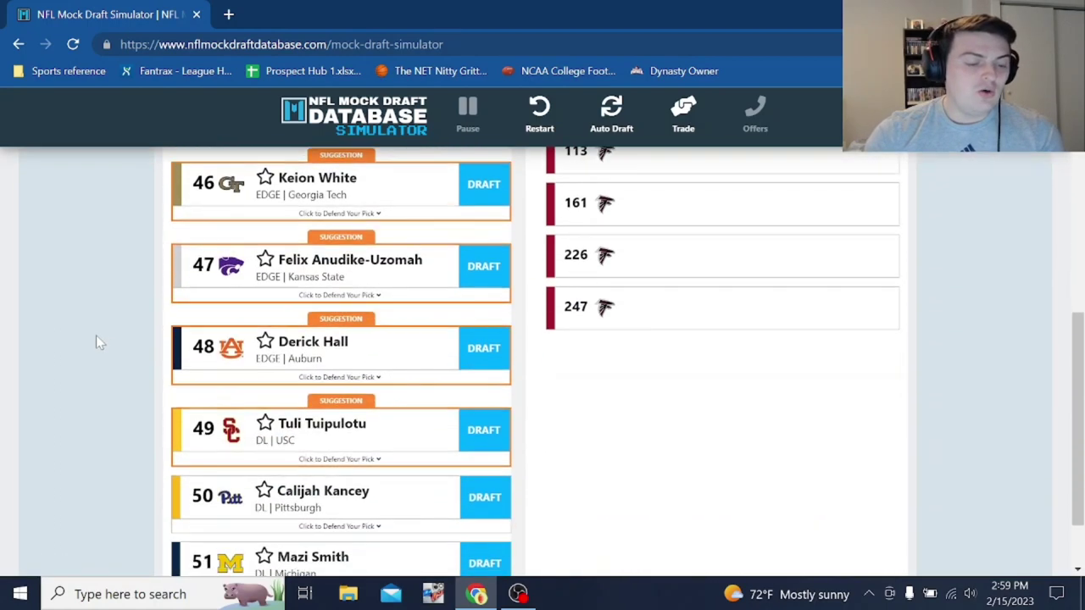
pyautogui.scroll(2, 133, 345)
pyautogui.click(480, 290)
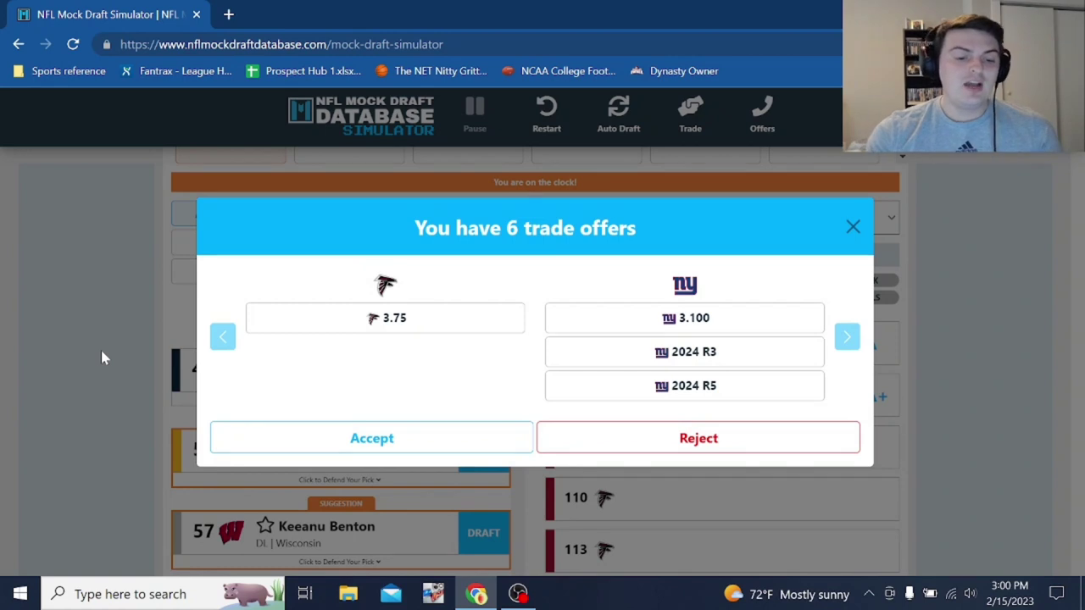
# Reject every trade offer for pick 75 and use it to draft Pittsburgh defensive lineman Calijah Kancey.
pyautogui.click(617, 447)
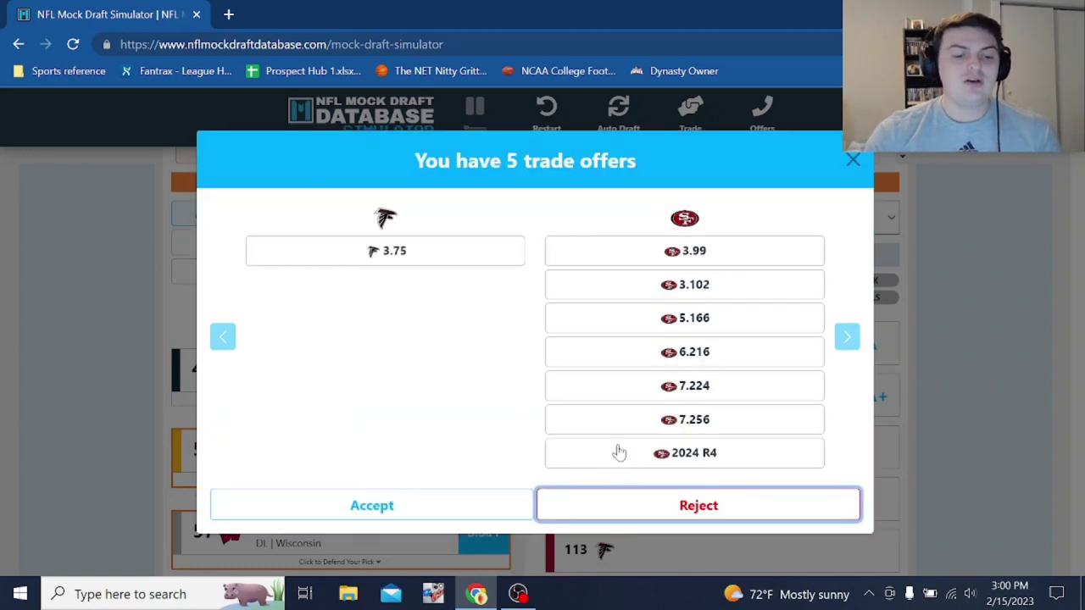
pyautogui.click(642, 514)
pyautogui.click(679, 439)
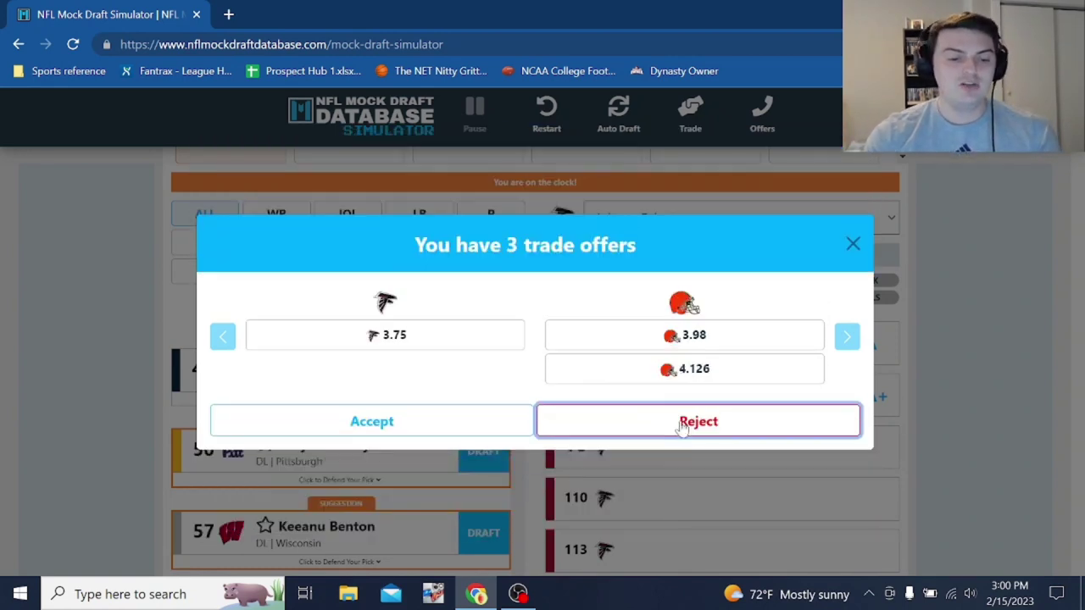
pyautogui.click(685, 429)
pyautogui.click(693, 456)
pyautogui.click(699, 472)
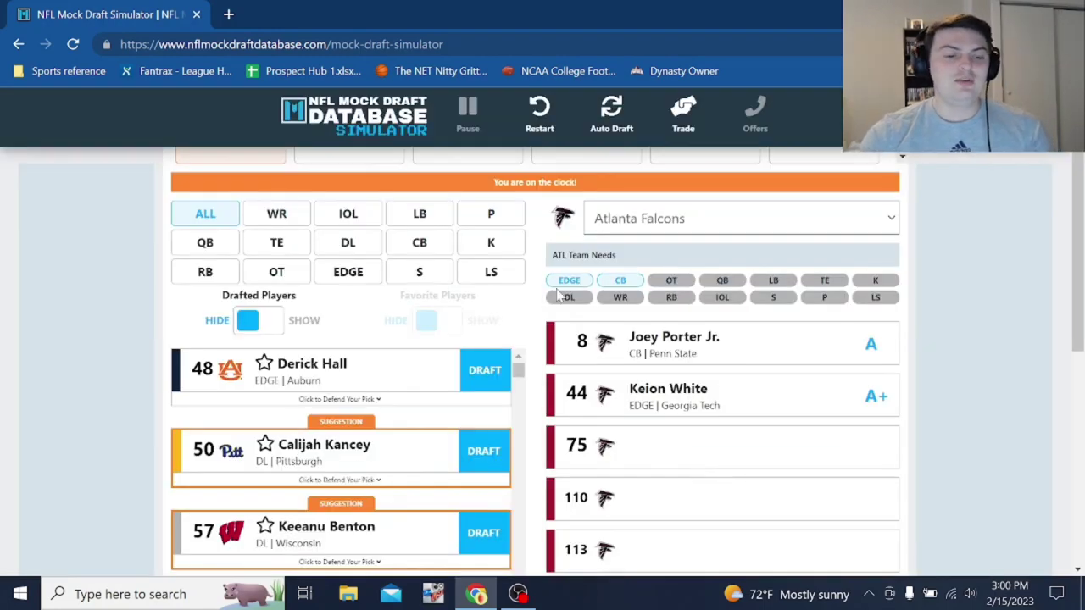
pyautogui.scroll(-1, 55, 331)
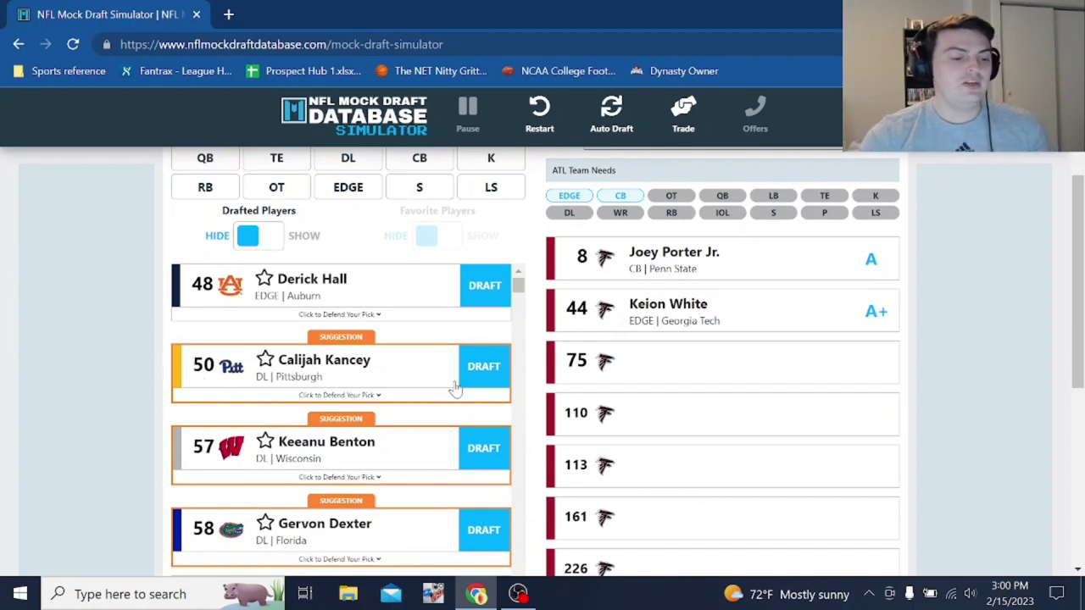
pyautogui.click(487, 378)
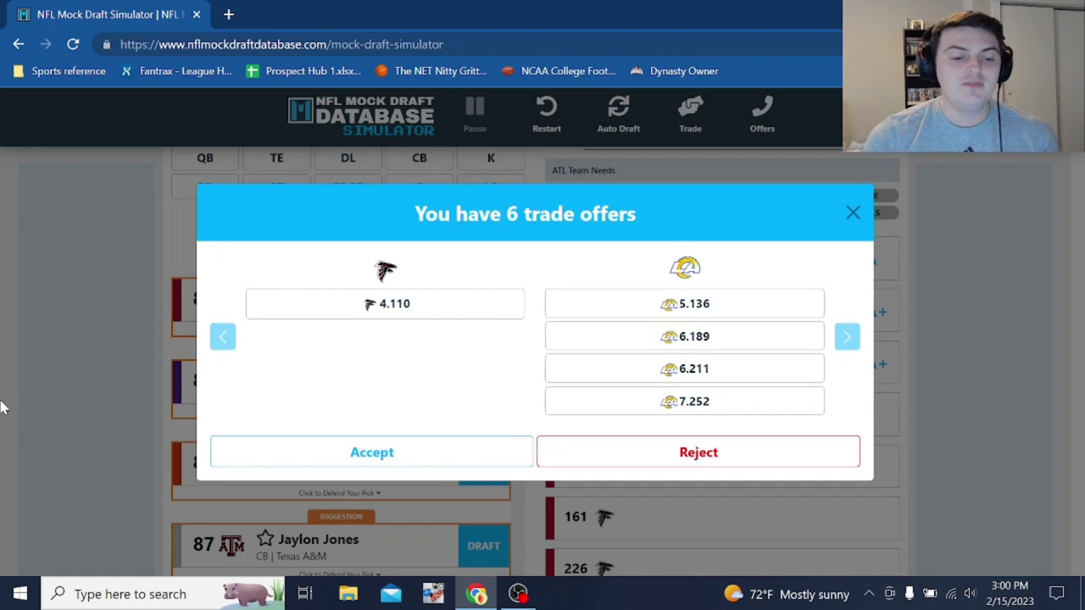
# Reject every trade offer for the Falcons' fourth-round pick 110.
pyautogui.click(621, 452)
pyautogui.click(623, 448)
pyautogui.click(612, 431)
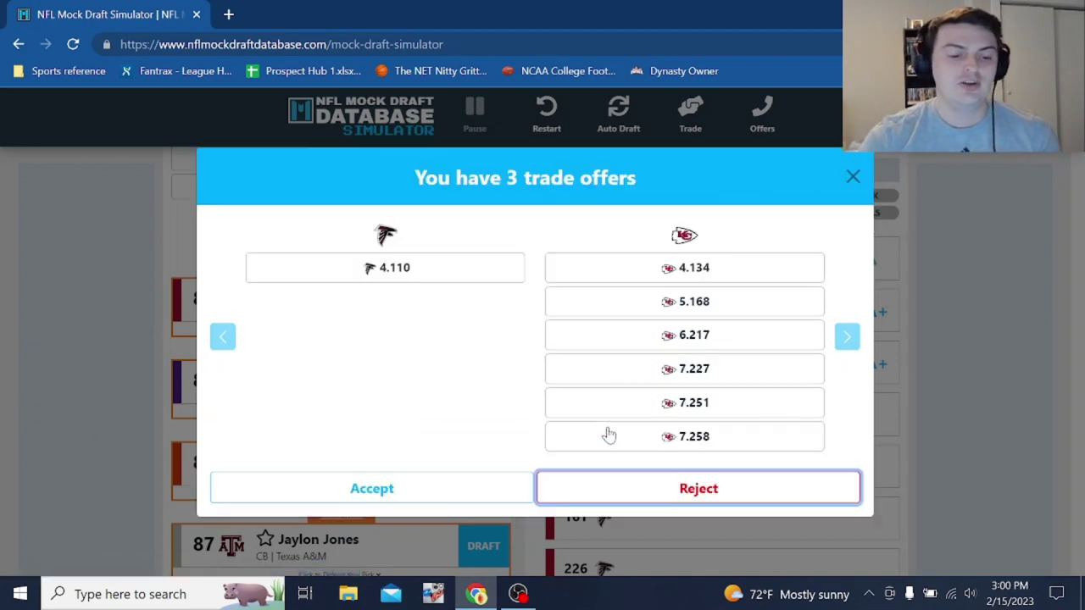
pyautogui.click(654, 489)
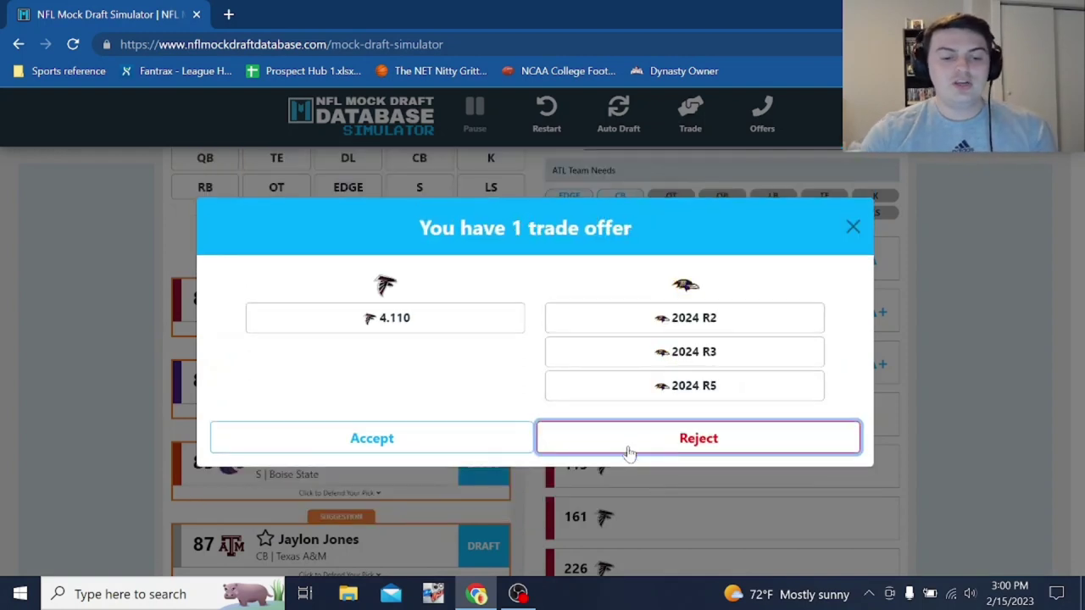
pyautogui.click(628, 453)
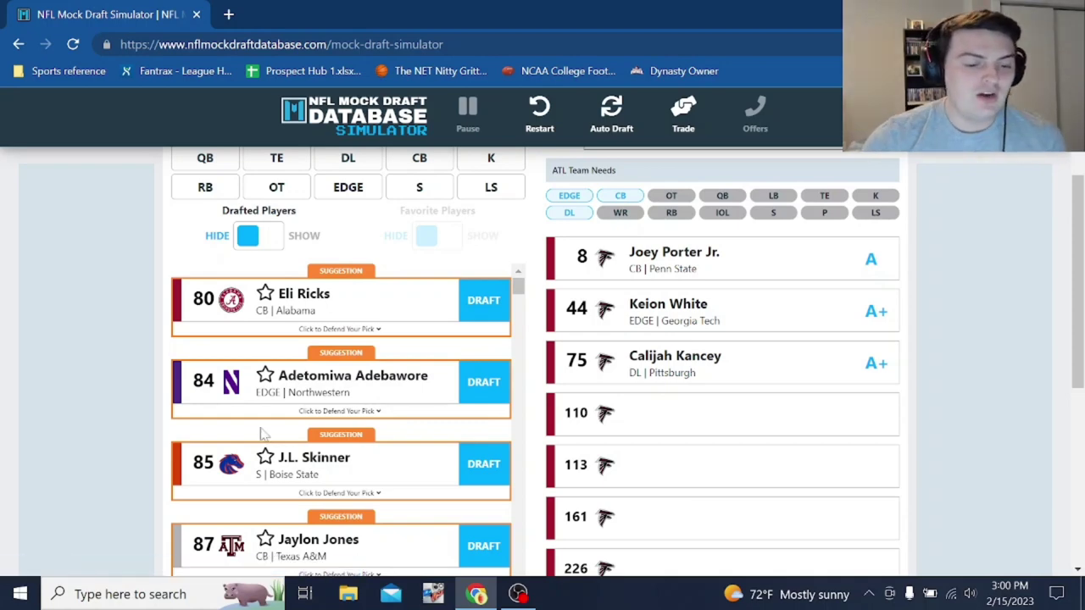
# Draft Boise State safety J.L. Skinner with pick 110 after reviewing the available players.
pyautogui.scroll(-3, 102, 407)
pyautogui.scroll(3, 85, 280)
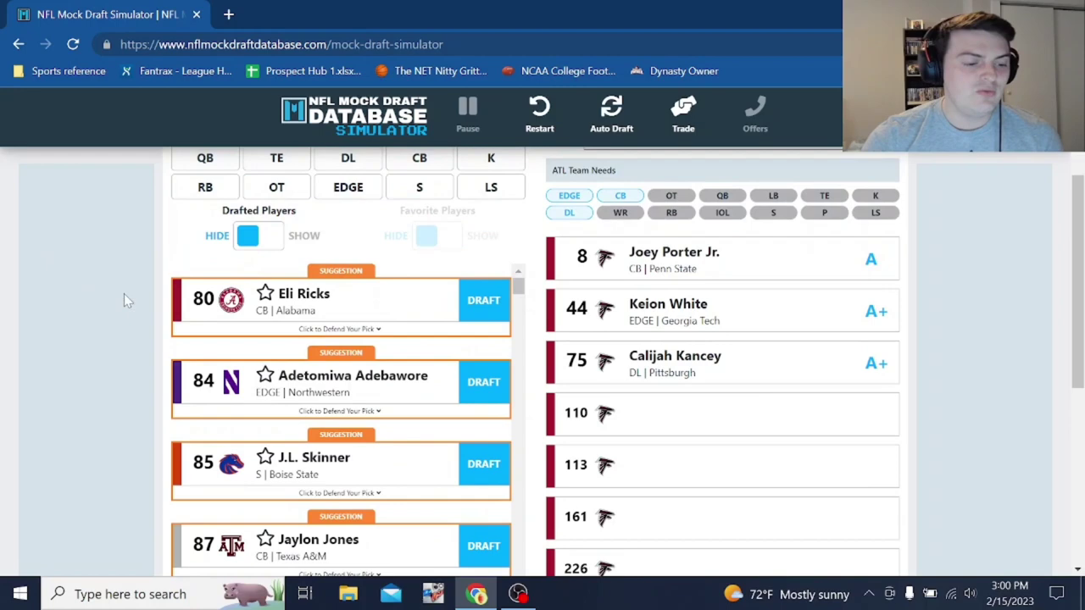
pyautogui.scroll(-1, 12, 467)
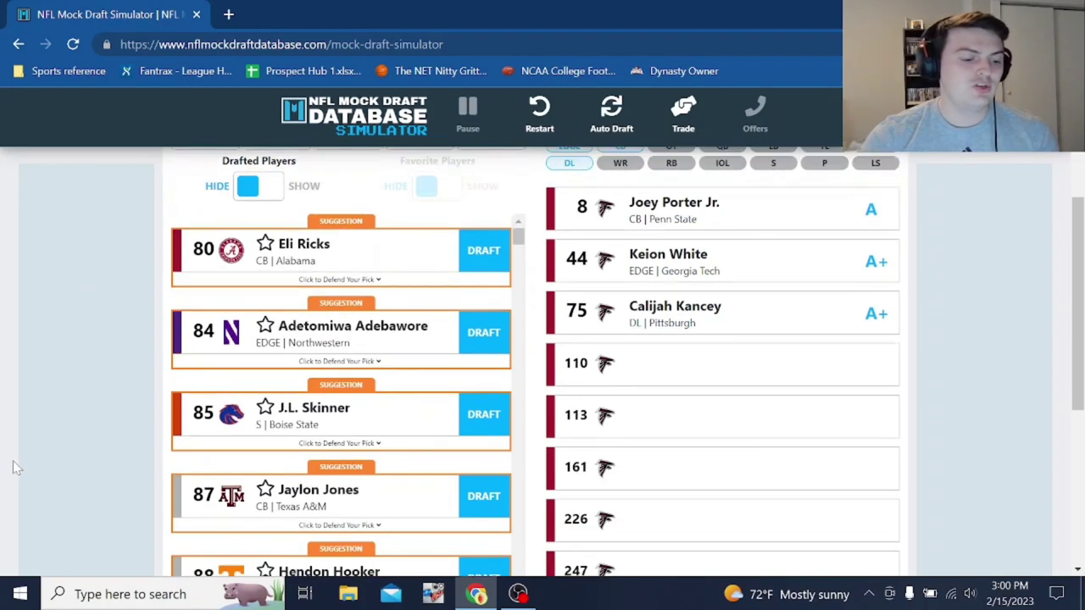
pyautogui.scroll(-7, 141, 329)
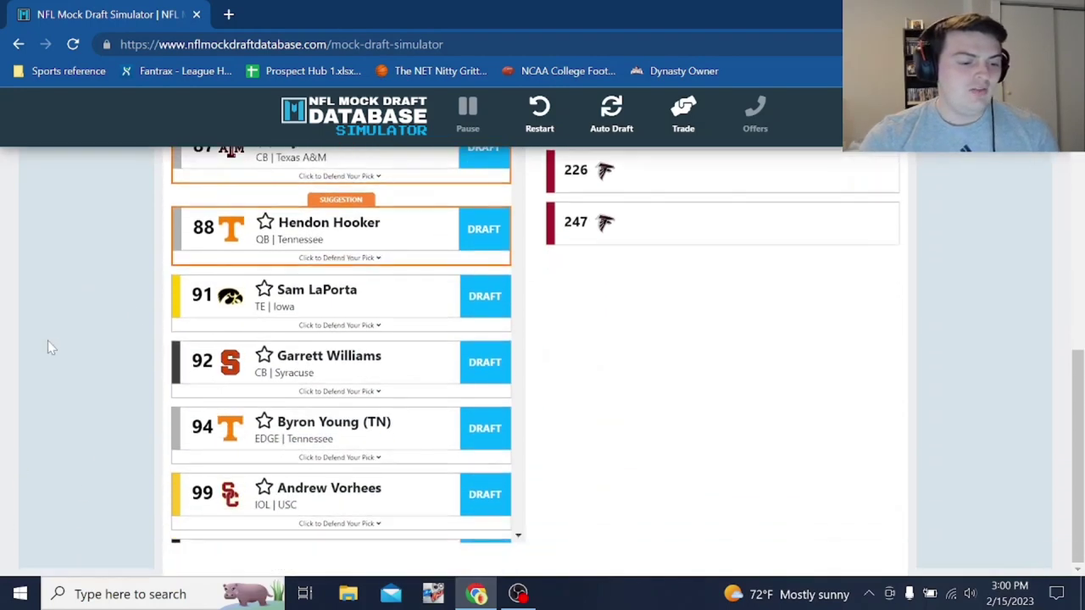
pyautogui.scroll(5, 59, 348)
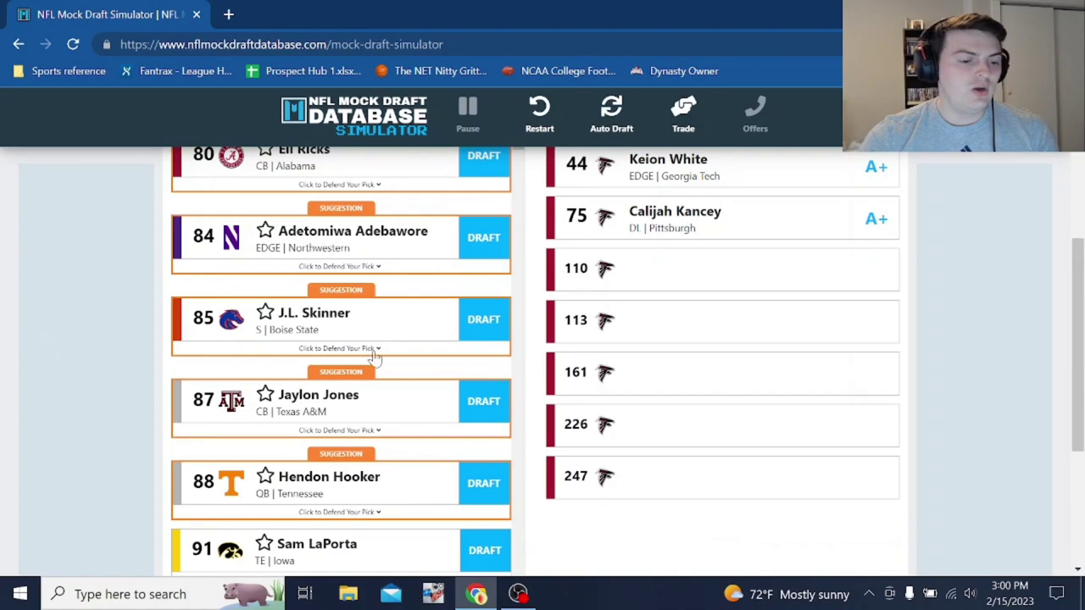
pyautogui.click(495, 329)
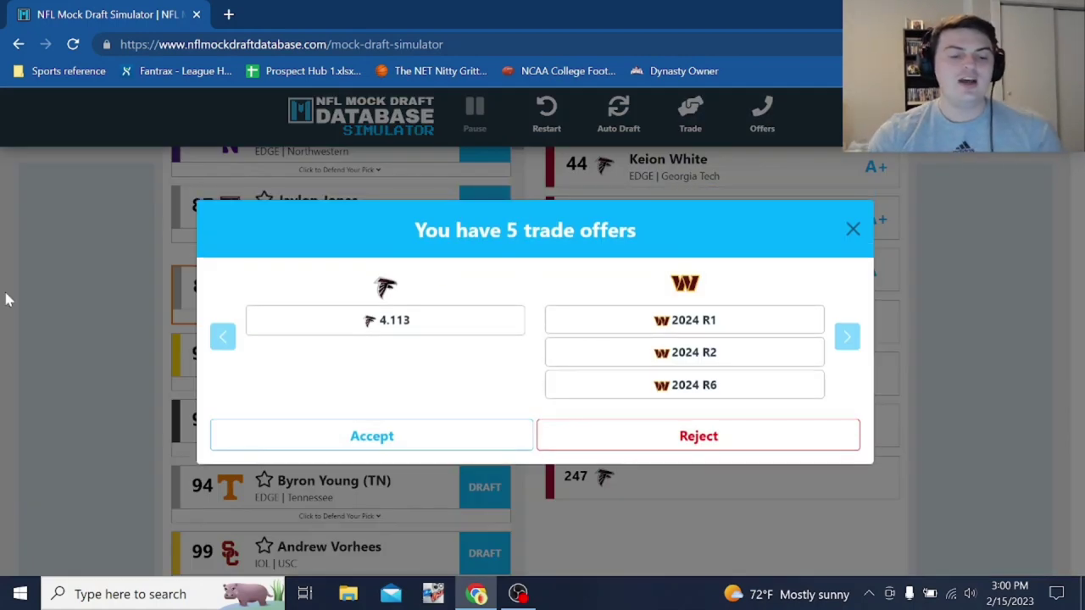
# Reject every trade offer for the Falcons' fourth-round pick 113.
pyautogui.click(625, 438)
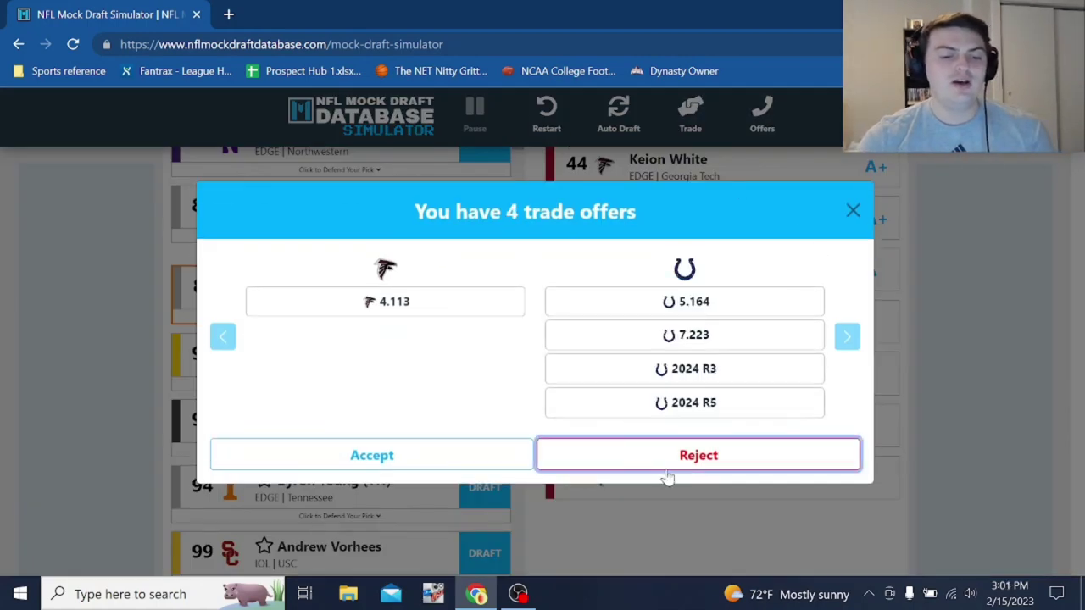
pyautogui.click(663, 459)
pyautogui.click(661, 456)
pyautogui.click(656, 441)
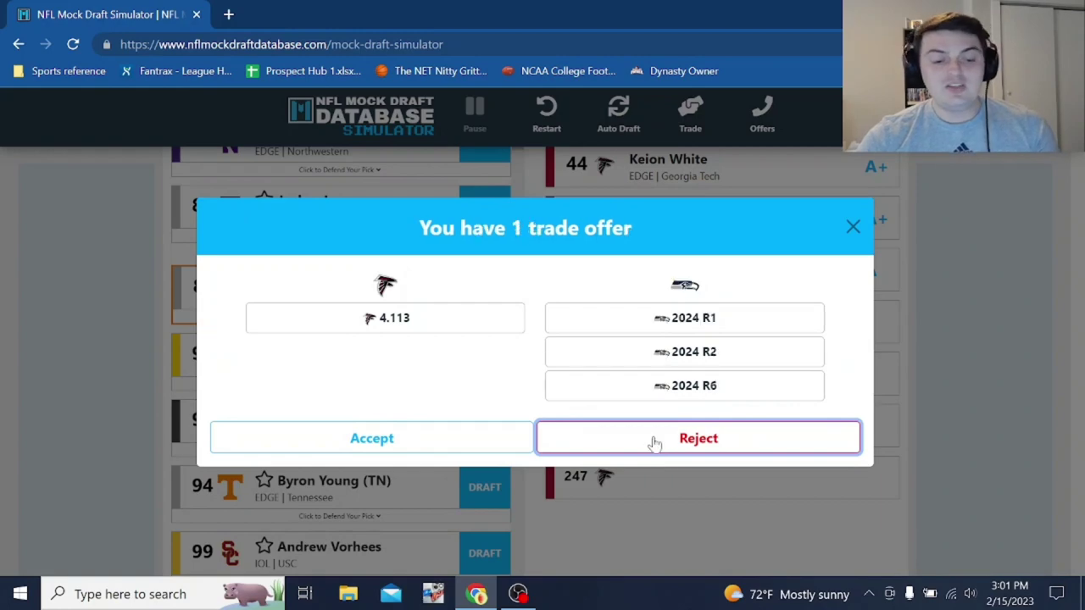
pyautogui.click(654, 441)
# Review the available players and draft Penn State wide receiver Parker Washington with the Falcons' pick 113.
pyautogui.scroll(2, 51, 394)
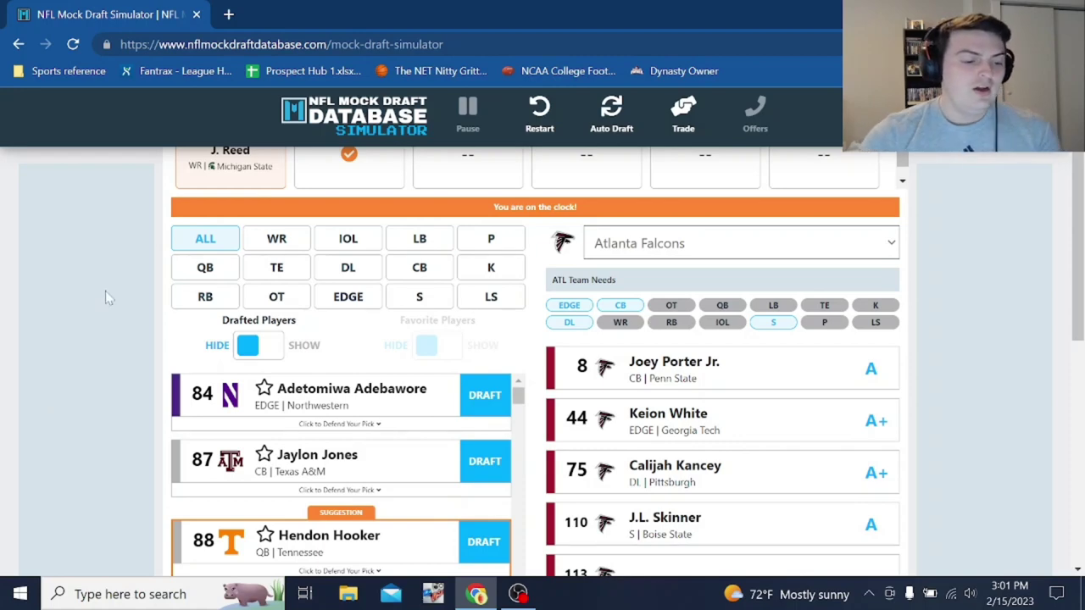
pyautogui.scroll(-4, 105, 339)
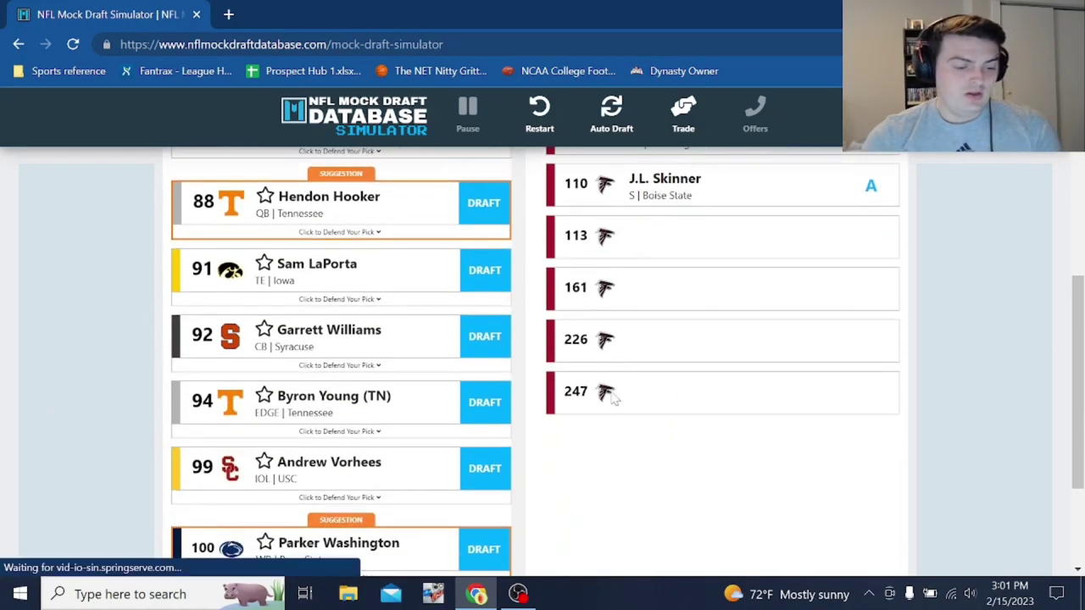
pyautogui.scroll(-2, 610, 395)
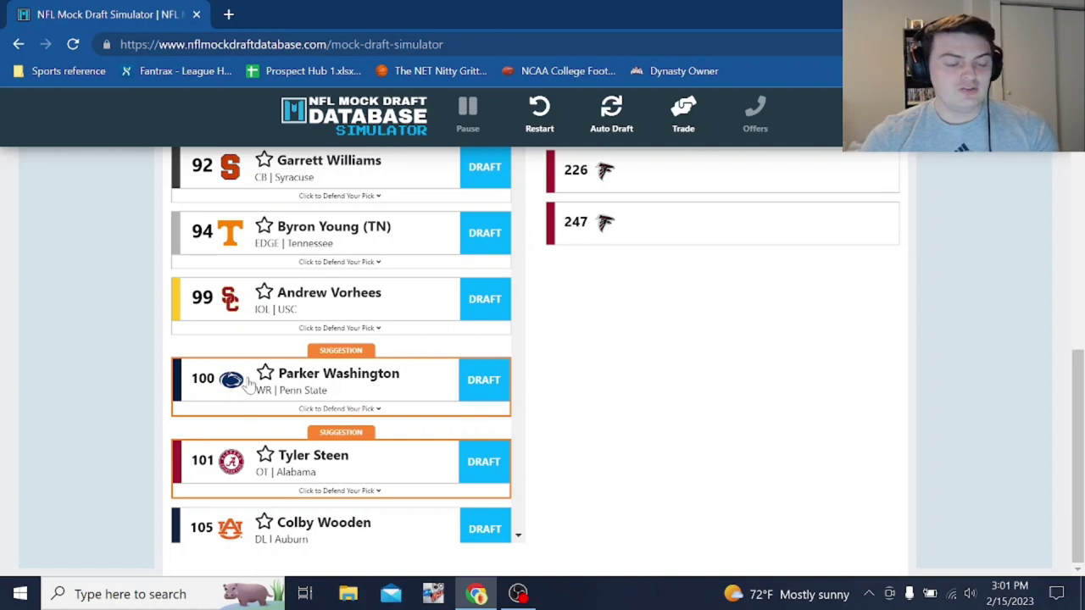
pyautogui.scroll(-2, 388, 412)
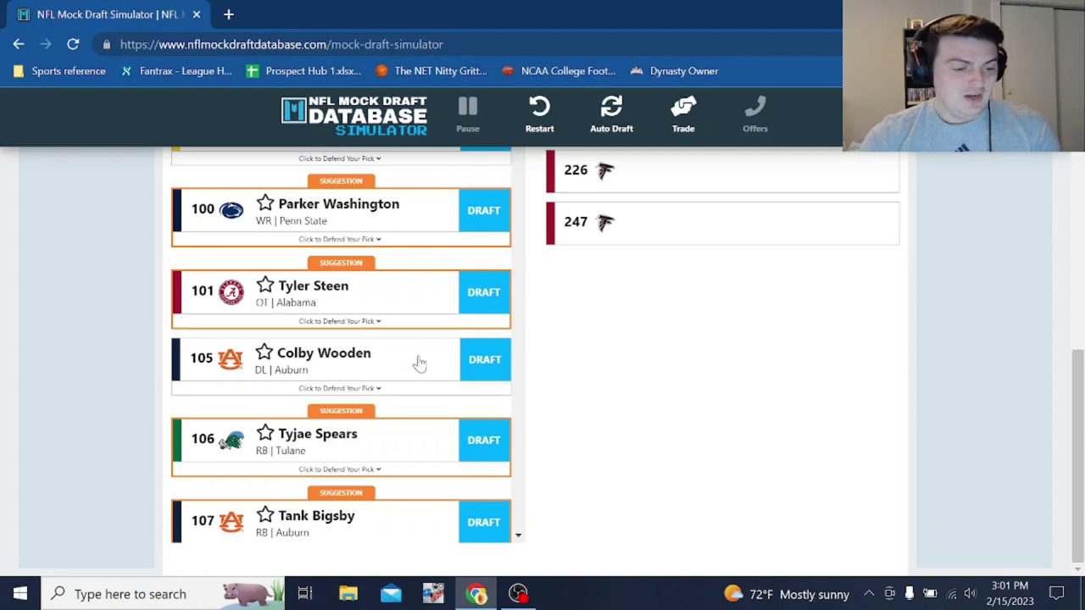
pyautogui.scroll(-2, 407, 365)
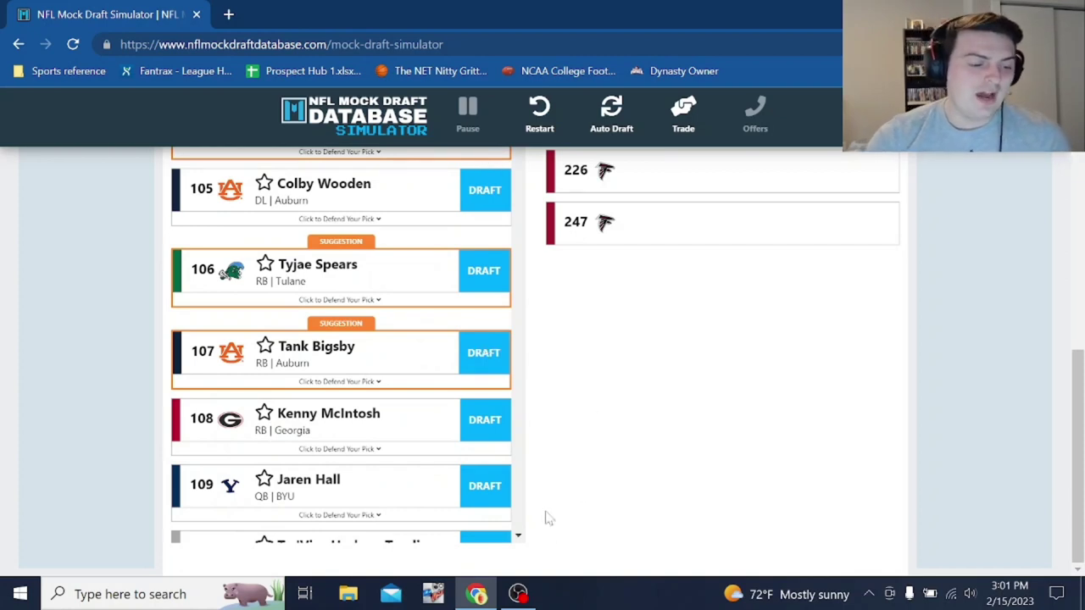
pyautogui.scroll(-2, 380, 434)
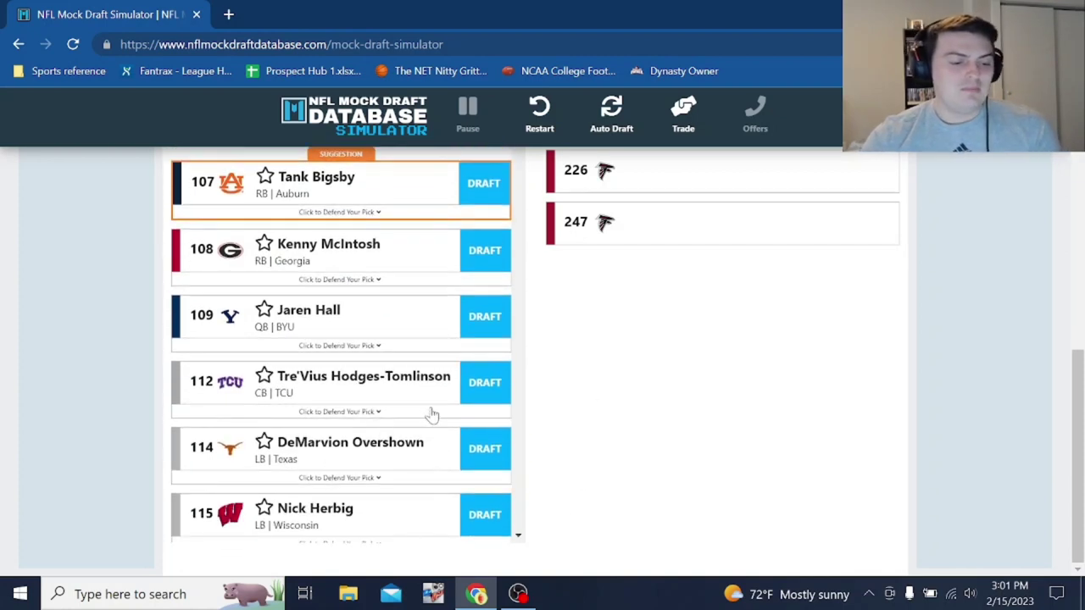
pyautogui.scroll(4, 431, 415)
pyautogui.scroll(2, 431, 416)
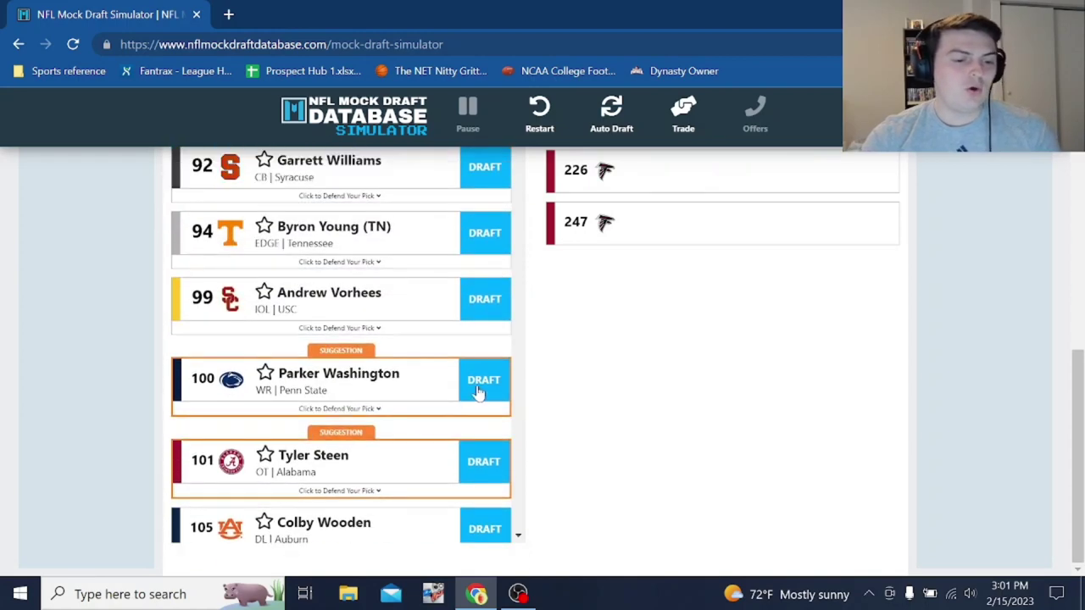
pyautogui.click(478, 392)
# Reject the Patriots' trade offer for pick 161 and use it to draft Cincinnati linebacker Ivan Pace Jr.
pyautogui.scroll(5, 622, 395)
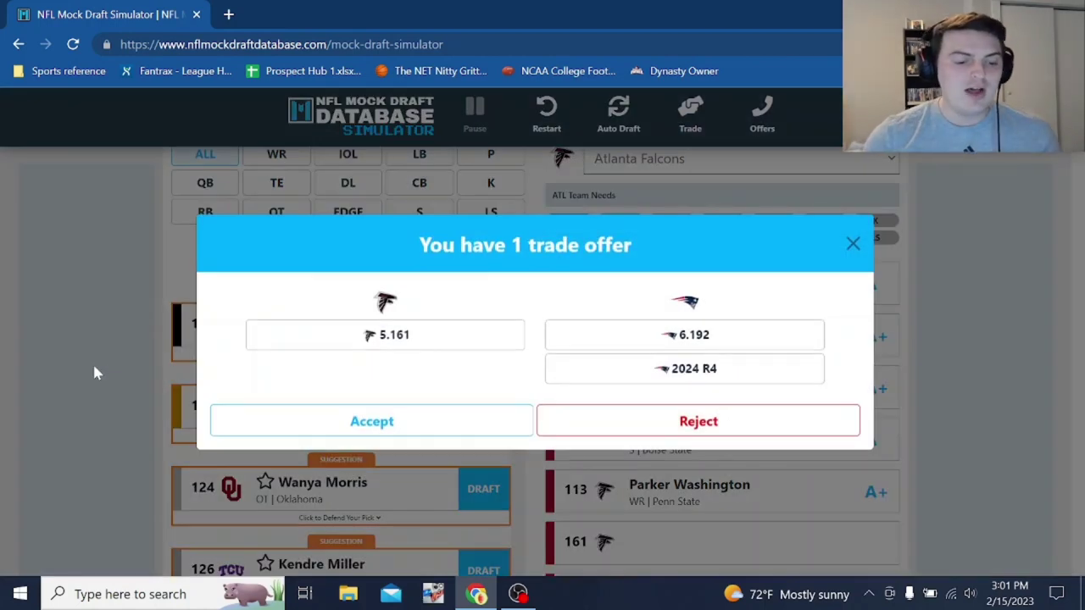
pyautogui.click(703, 421)
pyautogui.rightClick(702, 421)
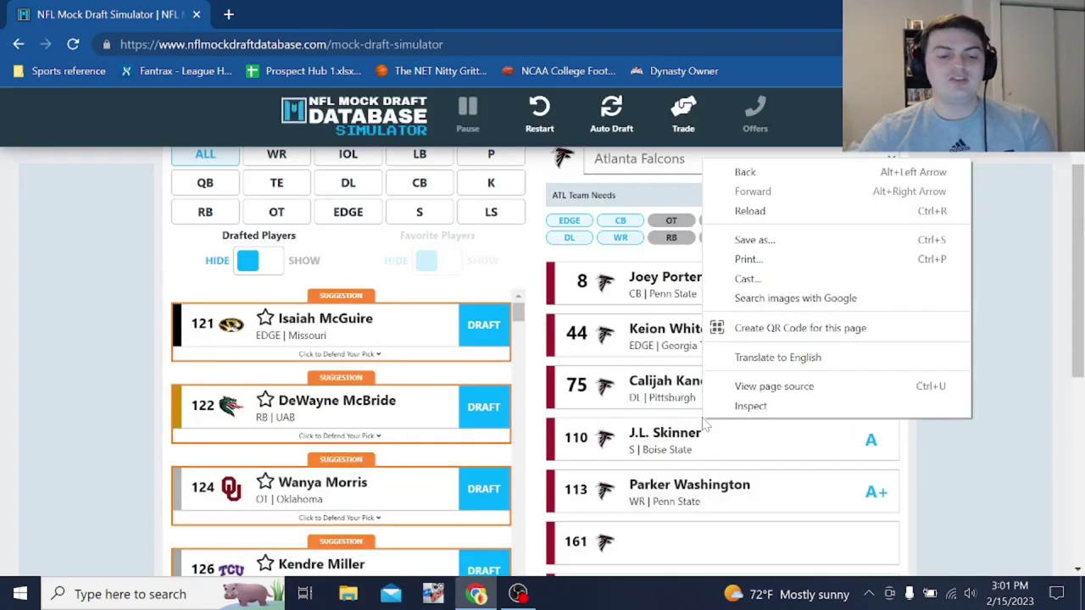
pyautogui.click(997, 443)
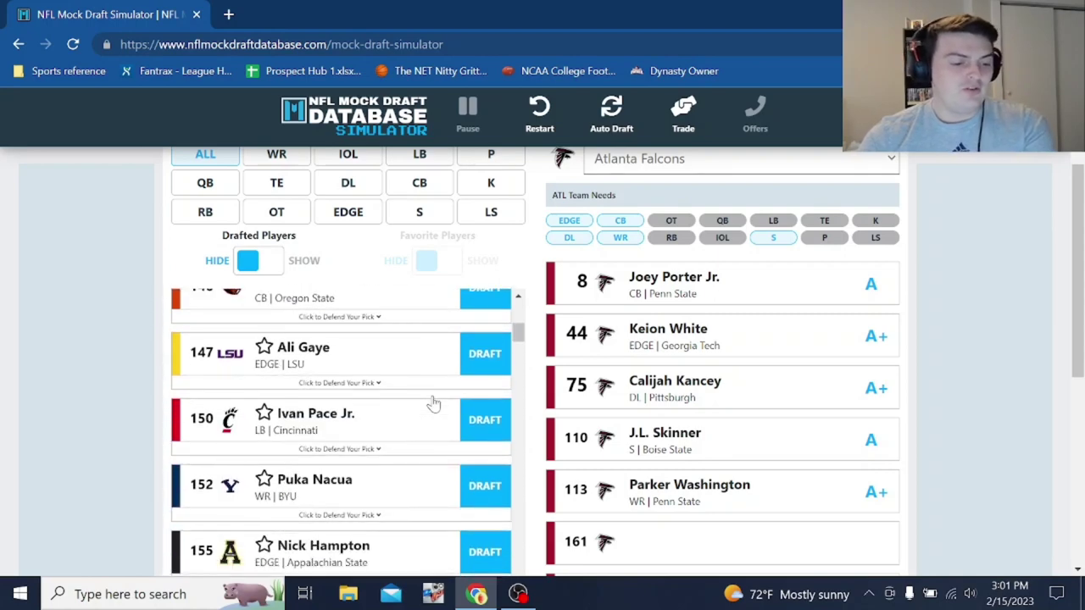
pyautogui.scroll(-1, 96, 401)
pyautogui.click(483, 356)
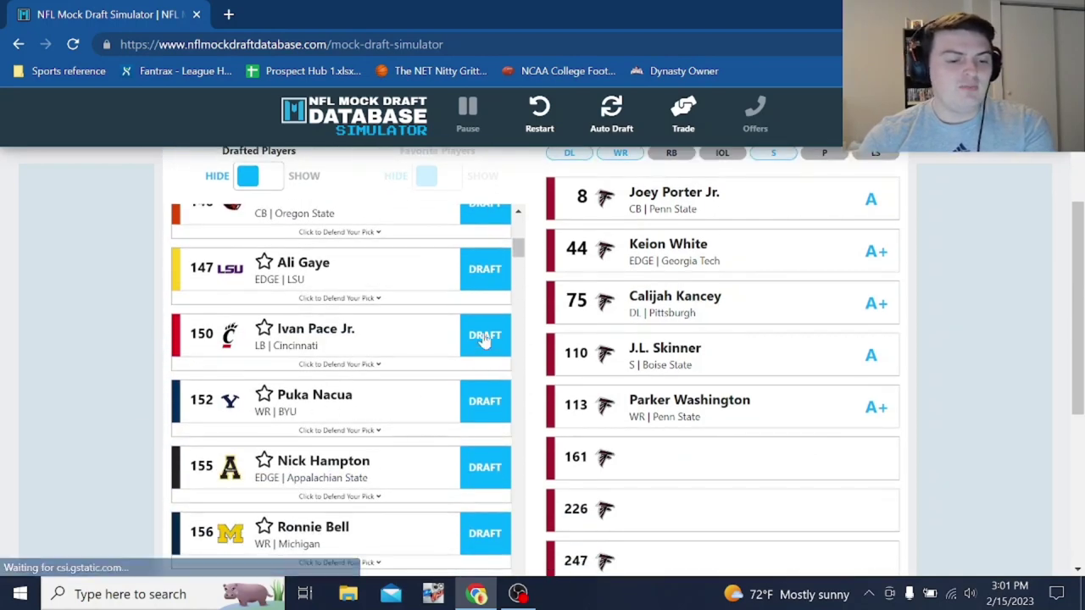
# Examine the remaining players on the board against the Falcons' team needs for the seventh-round pick 226.
pyautogui.scroll(3, 53, 391)
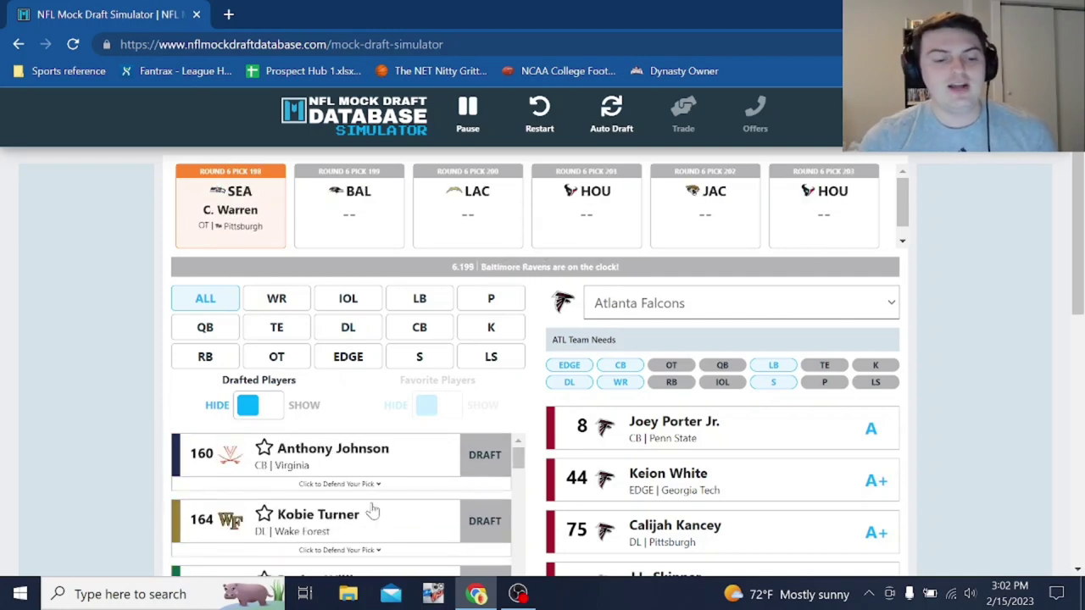
pyautogui.scroll(-3, 1008, 431)
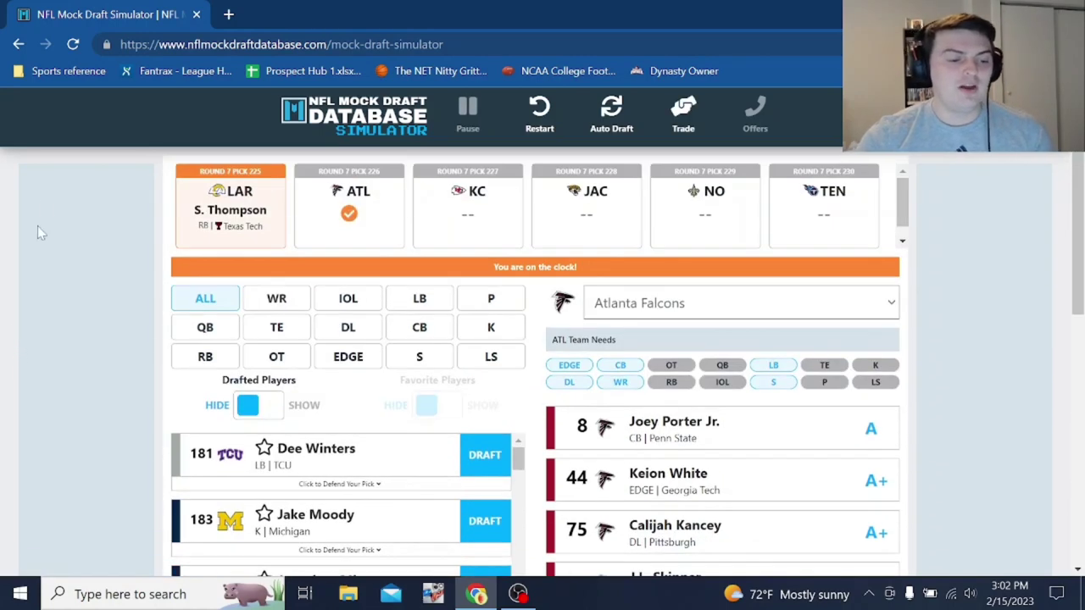
pyautogui.scroll(-4, 17, 280)
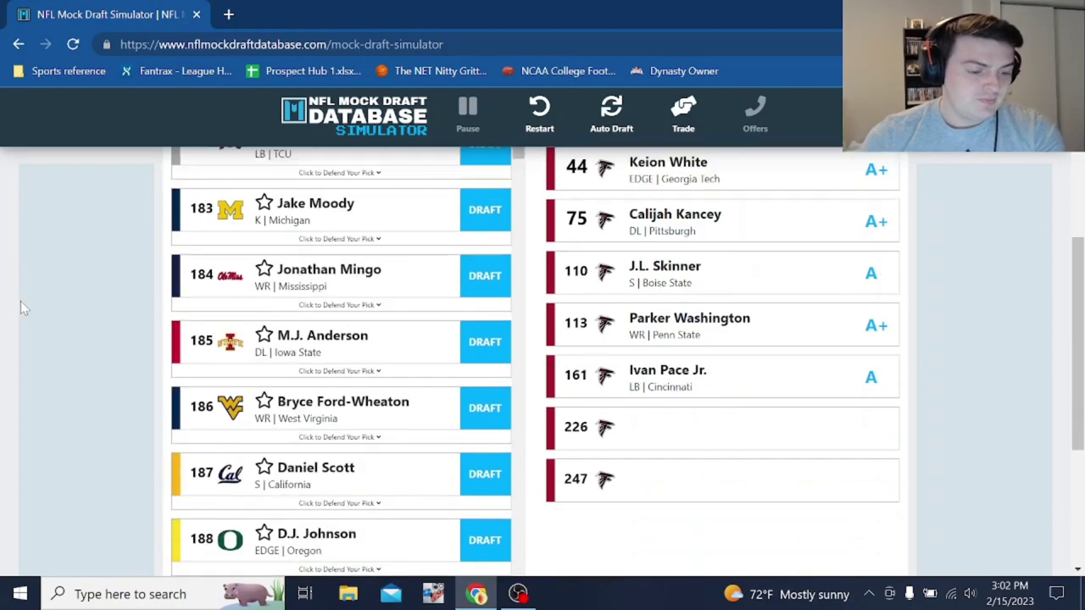
pyautogui.scroll(-1, 237, 251)
pyautogui.scroll(1, 337, 339)
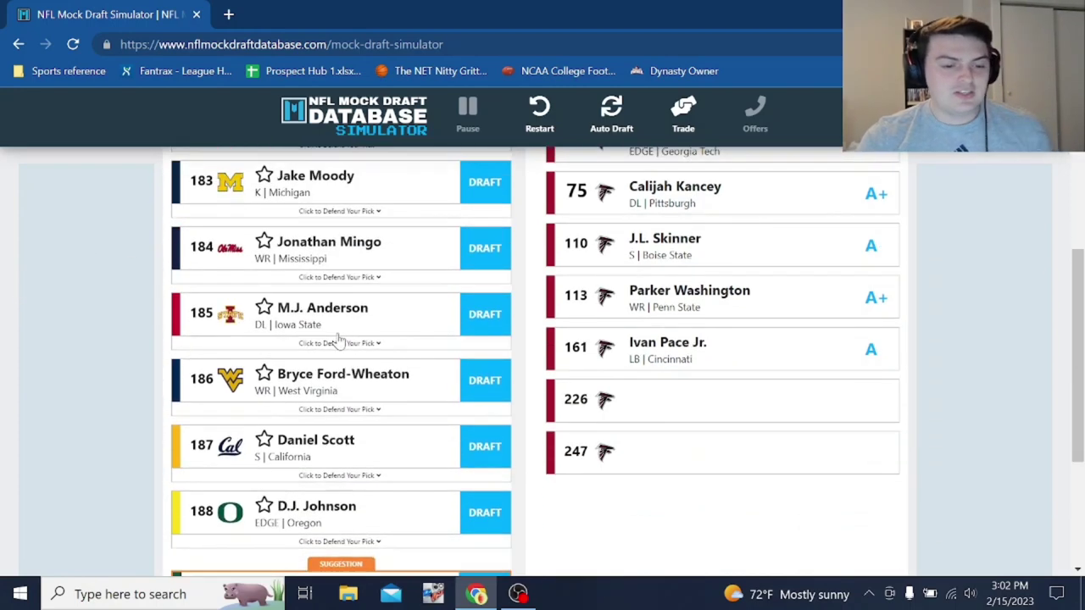
pyautogui.scroll(3, 6, 291)
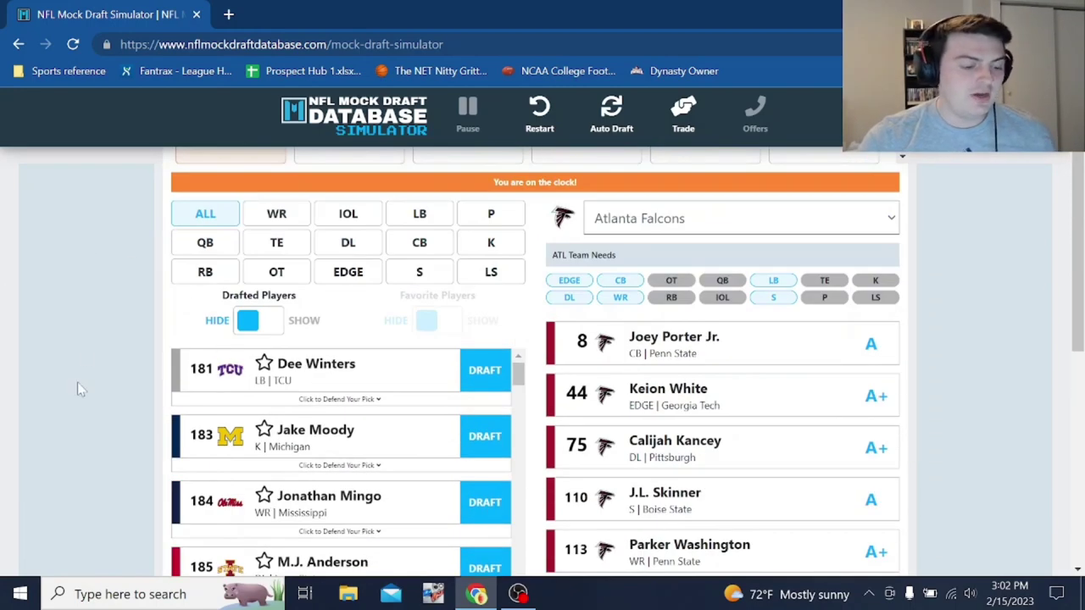
pyautogui.scroll(-2, 314, 454)
pyautogui.scroll(-5, 395, 446)
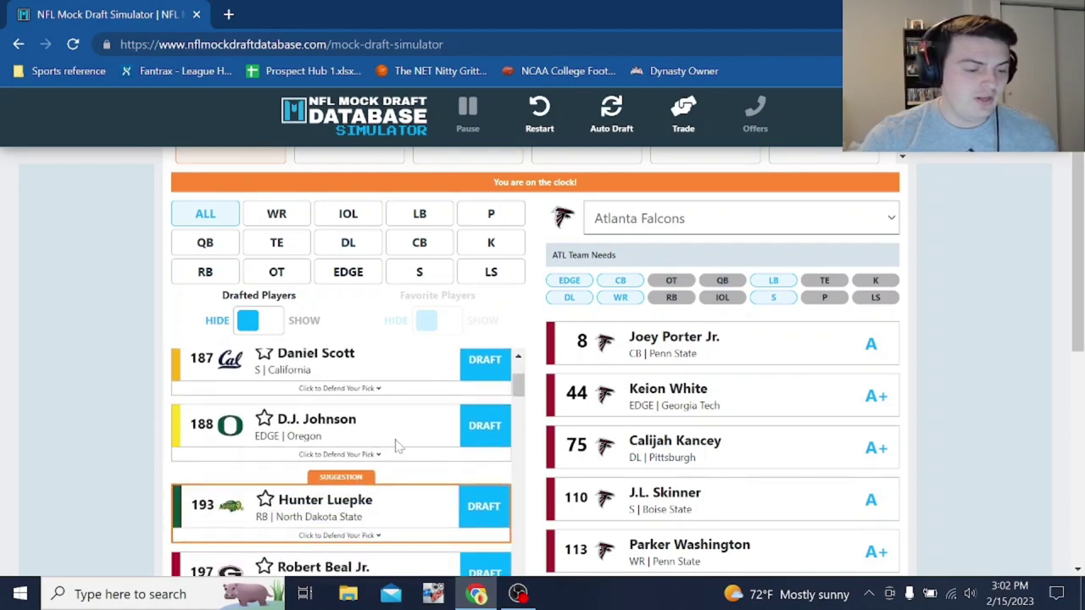
pyautogui.scroll(-4, 428, 437)
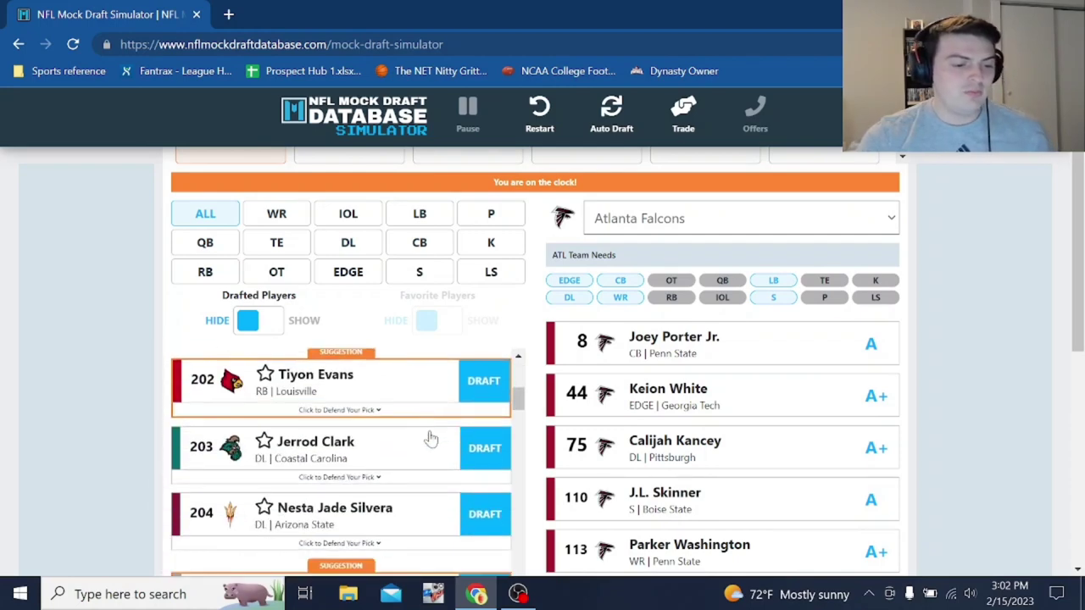
pyautogui.scroll(-2, 431, 439)
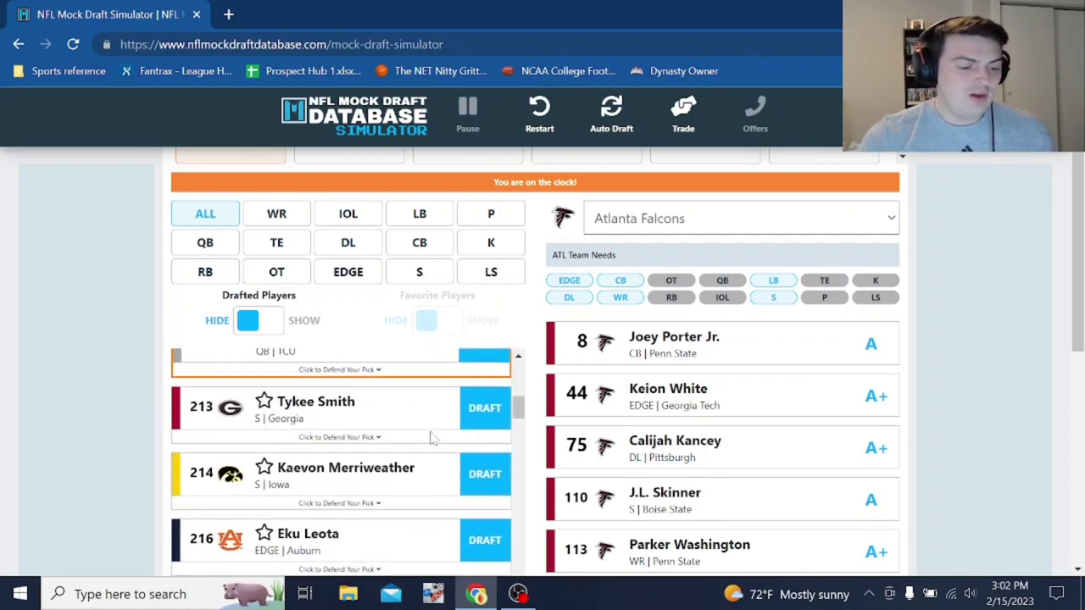
pyautogui.scroll(-2, 430, 439)
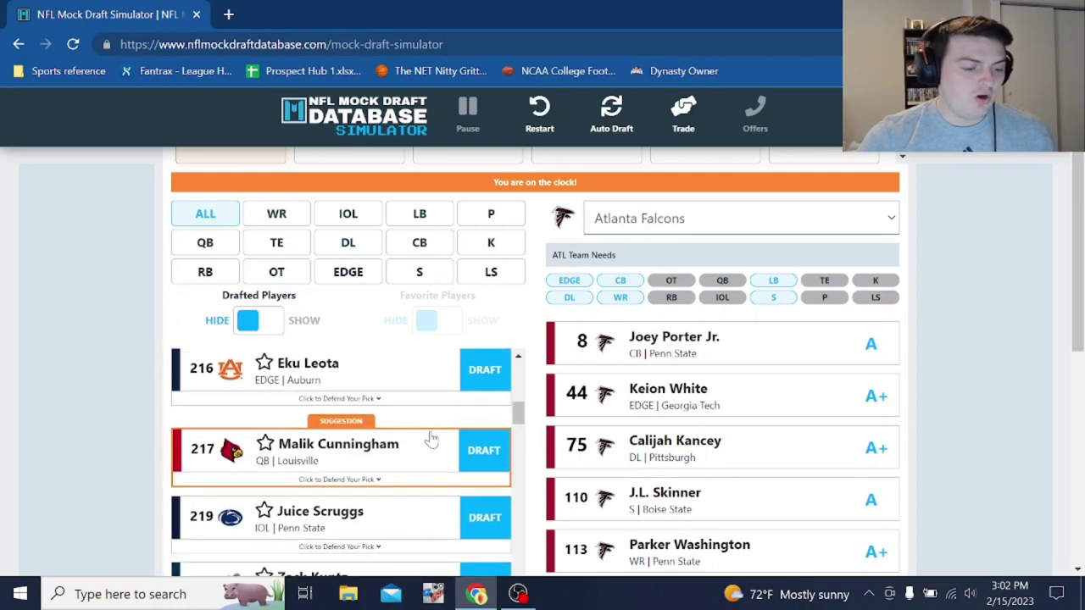
pyautogui.scroll(-2, 431, 439)
# Draft TCU linebacker Dee Winters with the Falcons' pick 226.
pyautogui.scroll(2, 431, 439)
pyautogui.scroll(4, 431, 439)
pyautogui.scroll(4, 428, 439)
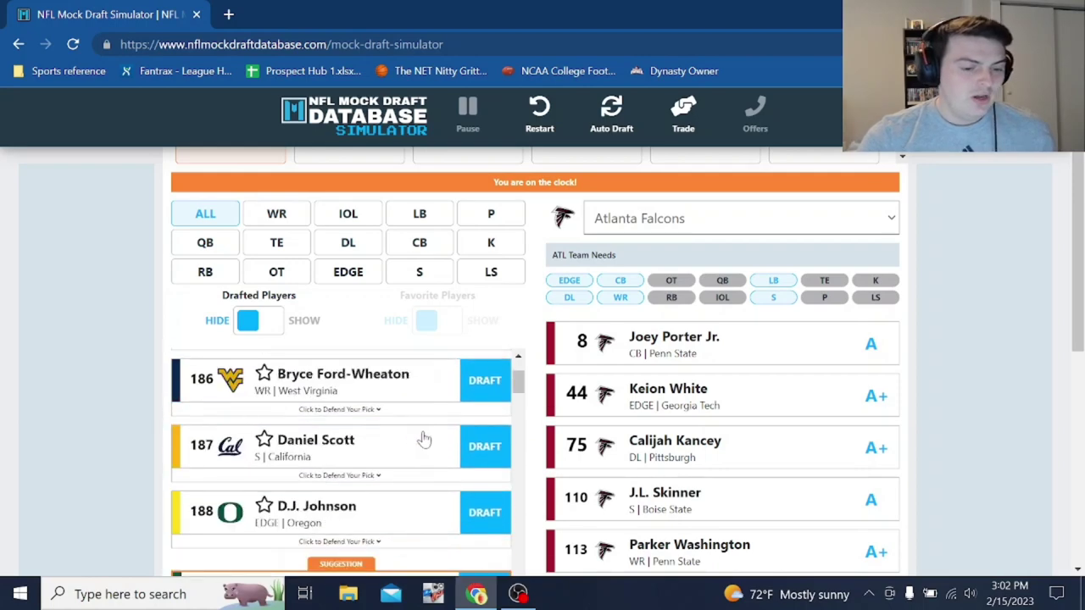
pyautogui.scroll(-2, 840, 436)
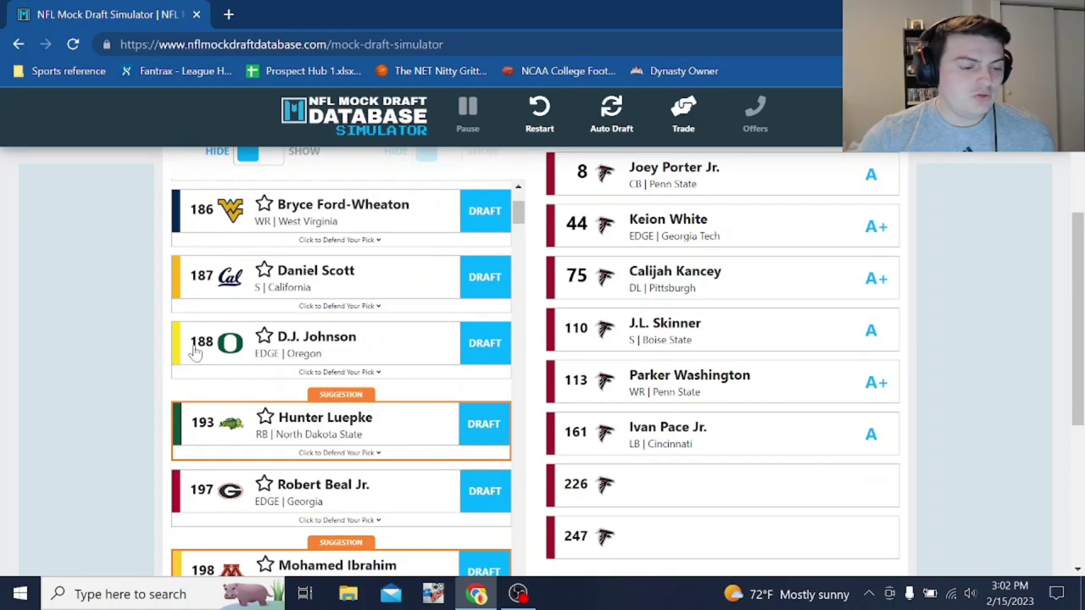
pyautogui.scroll(4, 305, 353)
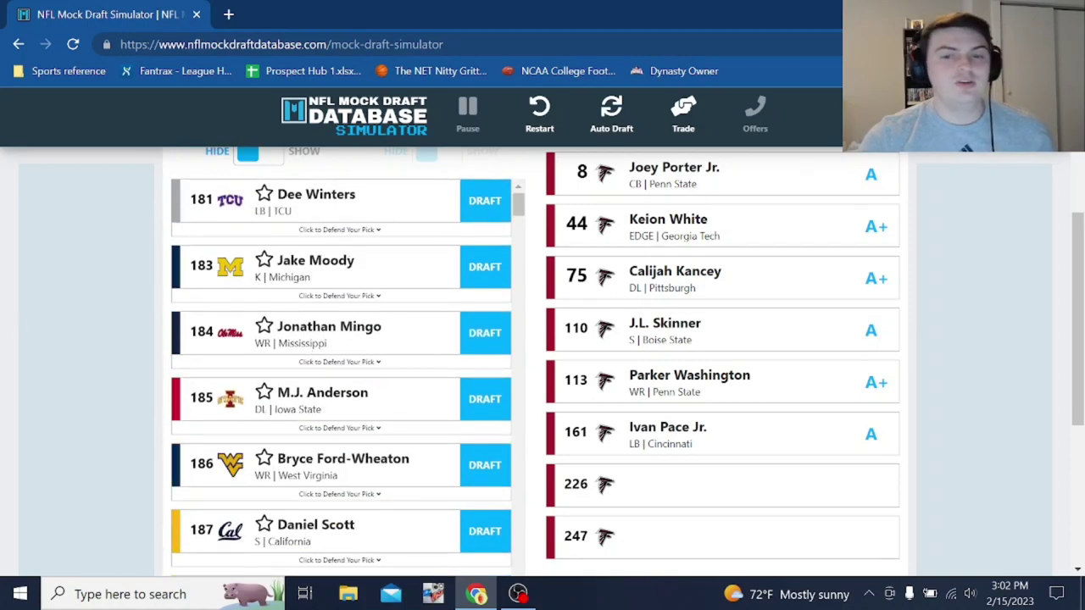
pyautogui.click(483, 204)
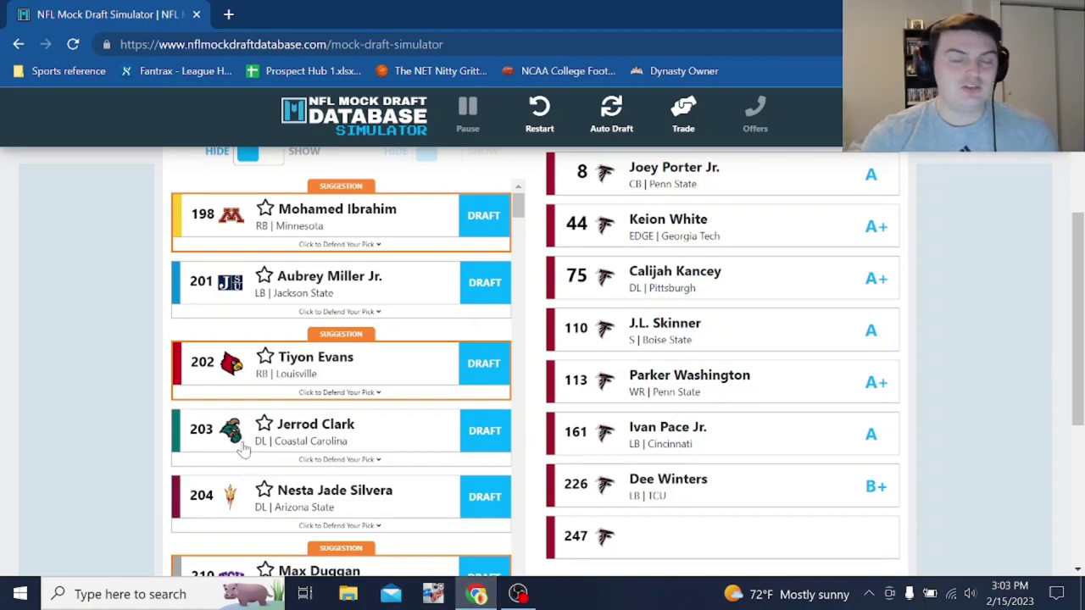
# Compare the remaining players and draft Penn State interior lineman Juice Scruggs with the Falcons' final pick 247.
pyautogui.scroll(-1, 974, 460)
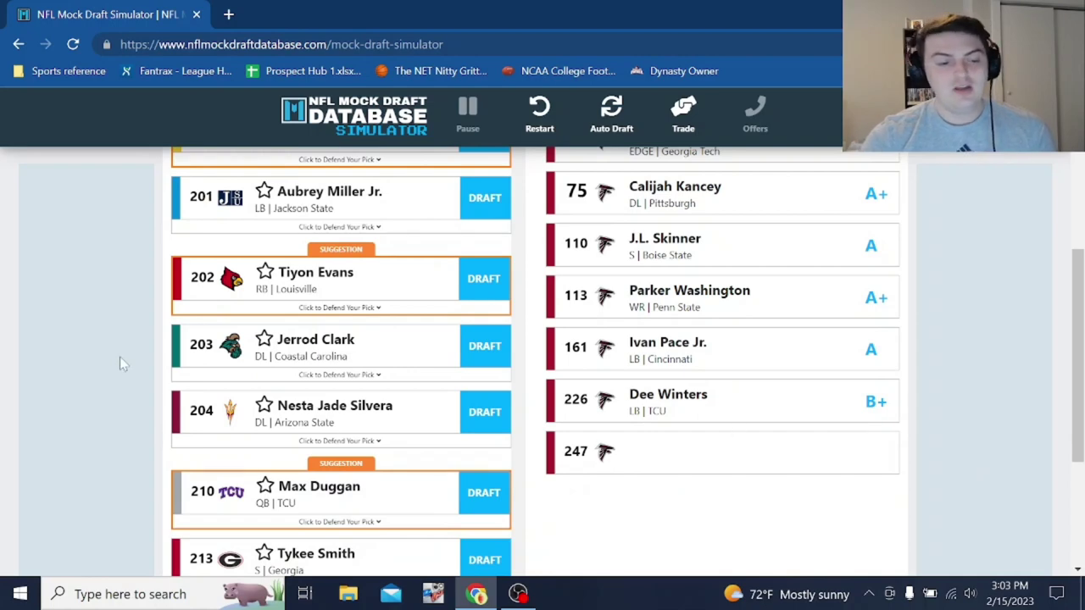
pyautogui.scroll(2, 365, 346)
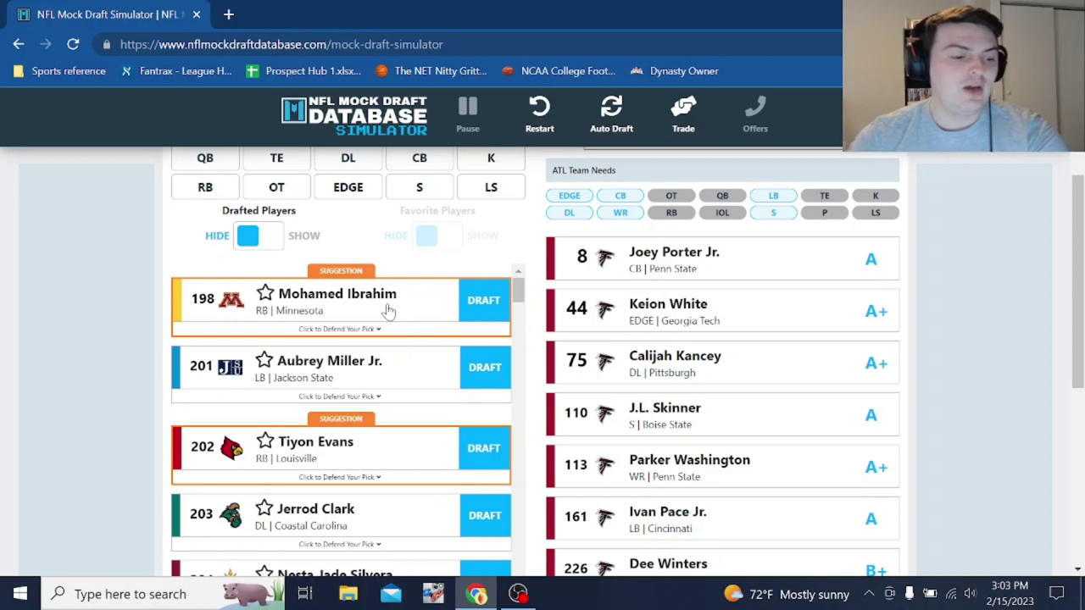
pyautogui.scroll(-2, 383, 310)
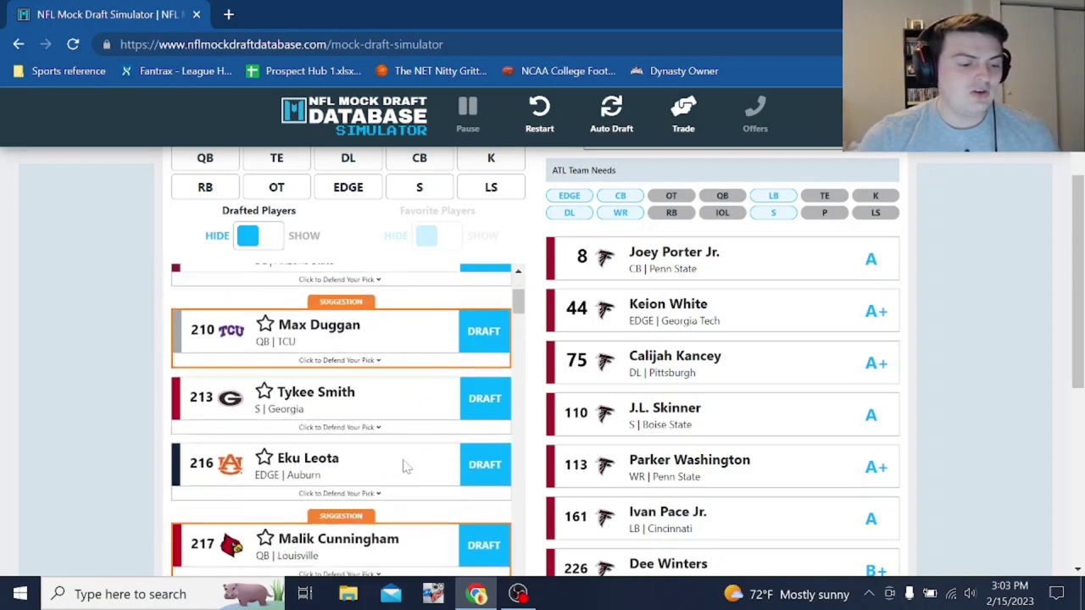
pyautogui.scroll(-3, 436, 395)
pyautogui.scroll(1, 436, 395)
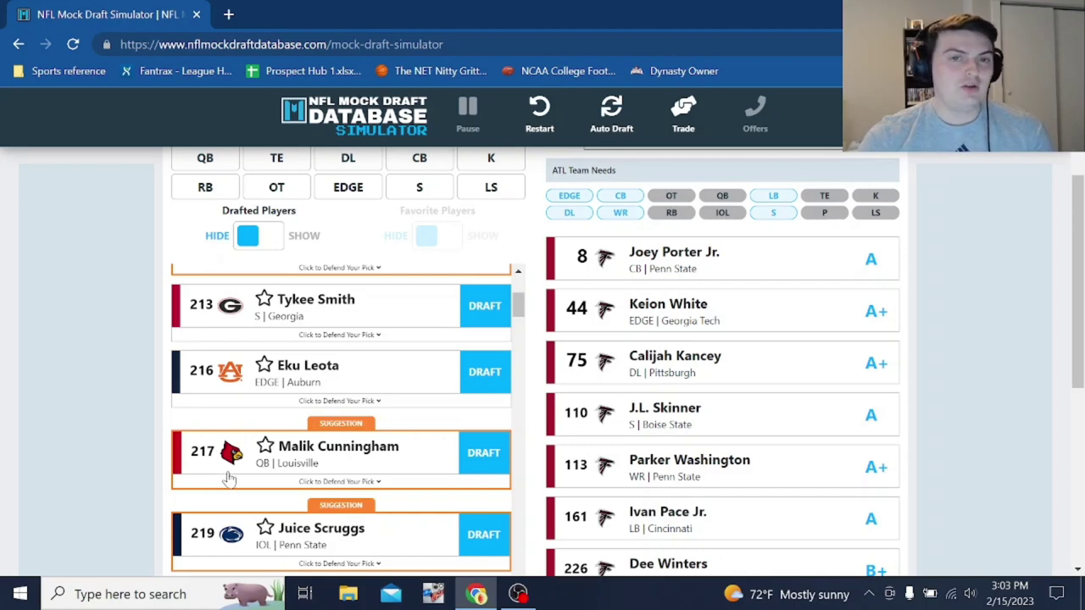
pyautogui.scroll(-1, 227, 479)
pyautogui.scroll(-1, 103, 454)
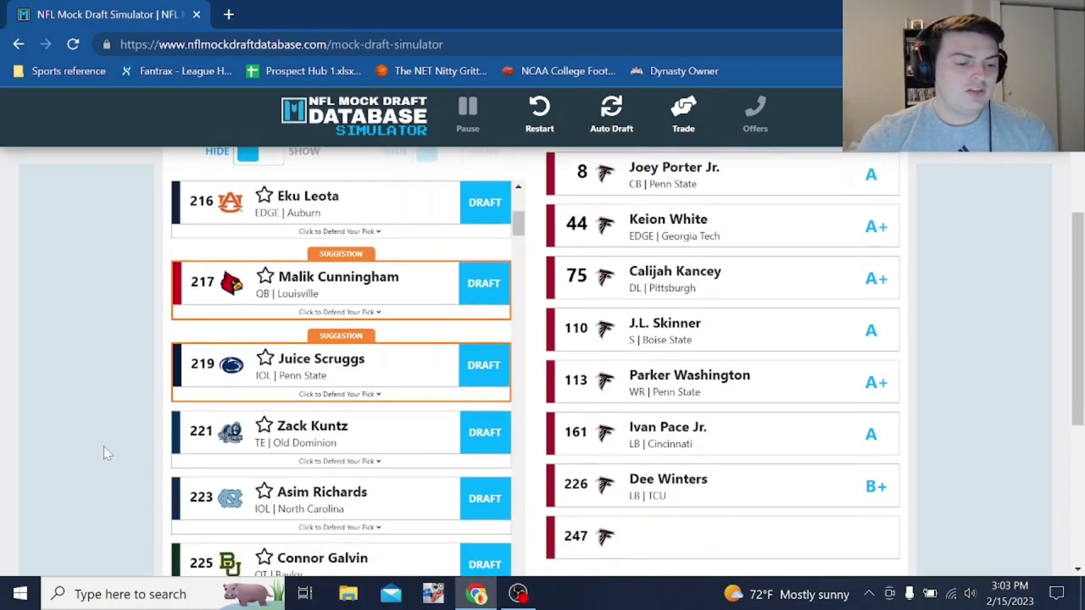
pyautogui.click(489, 378)
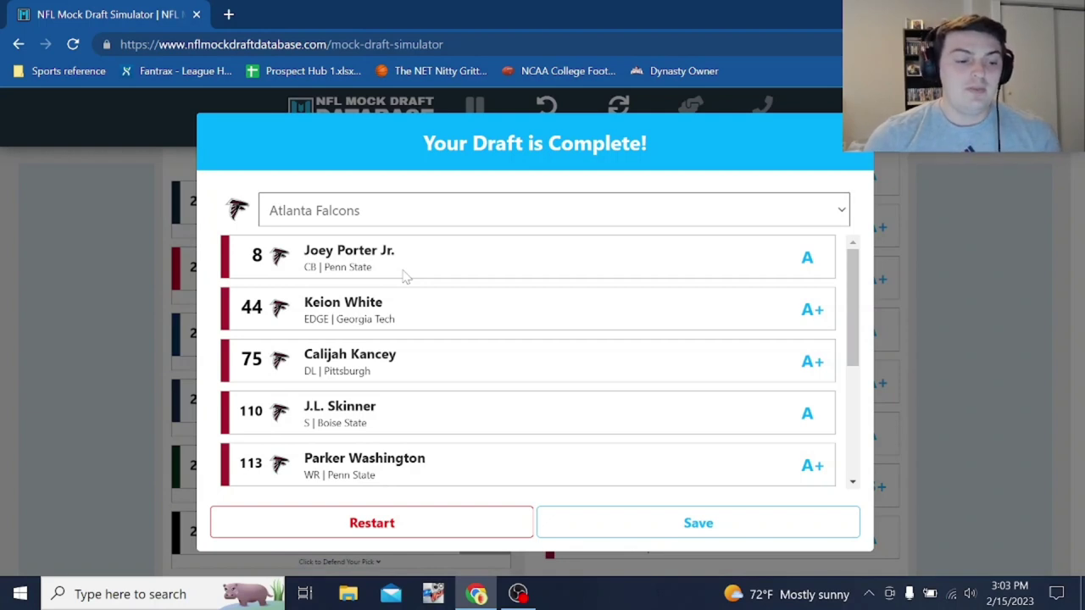
# Review the Falcons' full list of picks and their grades in the completed draft summary.
pyautogui.scroll(-2, 399, 331)
pyautogui.scroll(2, 424, 328)
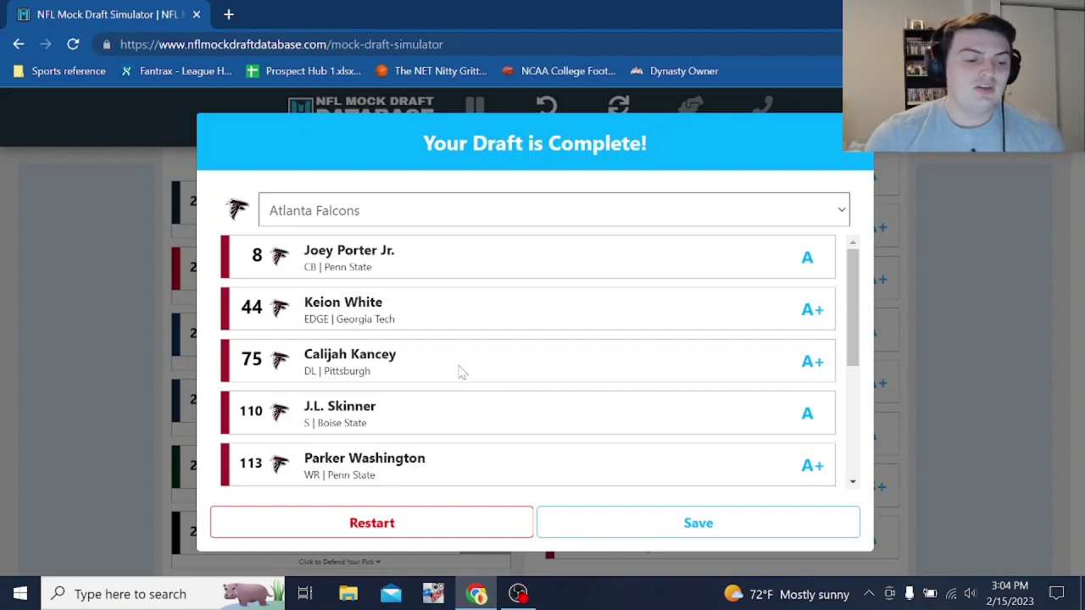
pyautogui.scroll(-1, 462, 373)
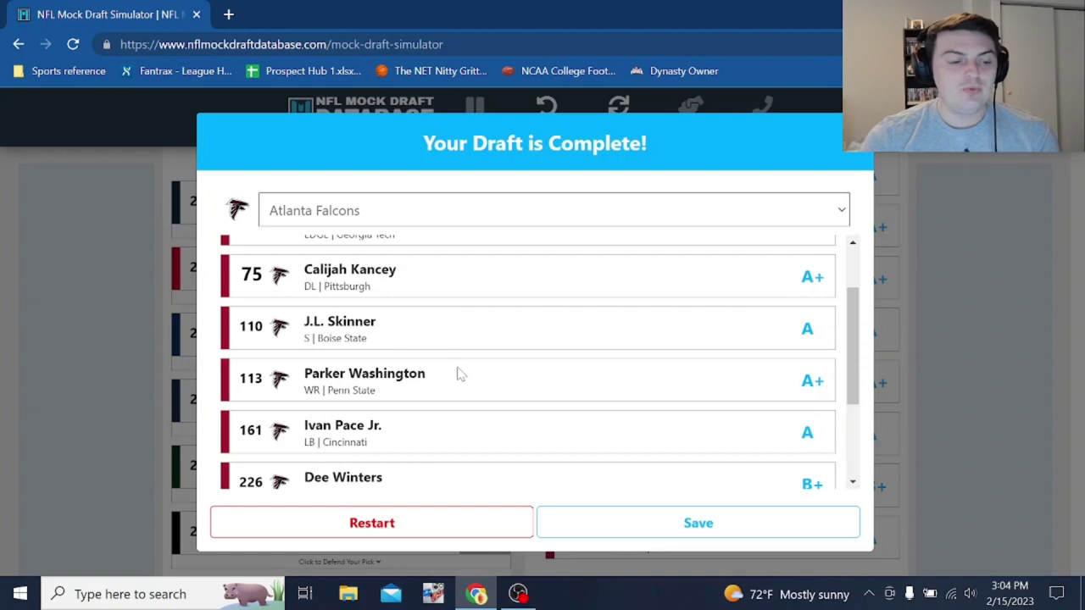
pyautogui.scroll(-1, 462, 373)
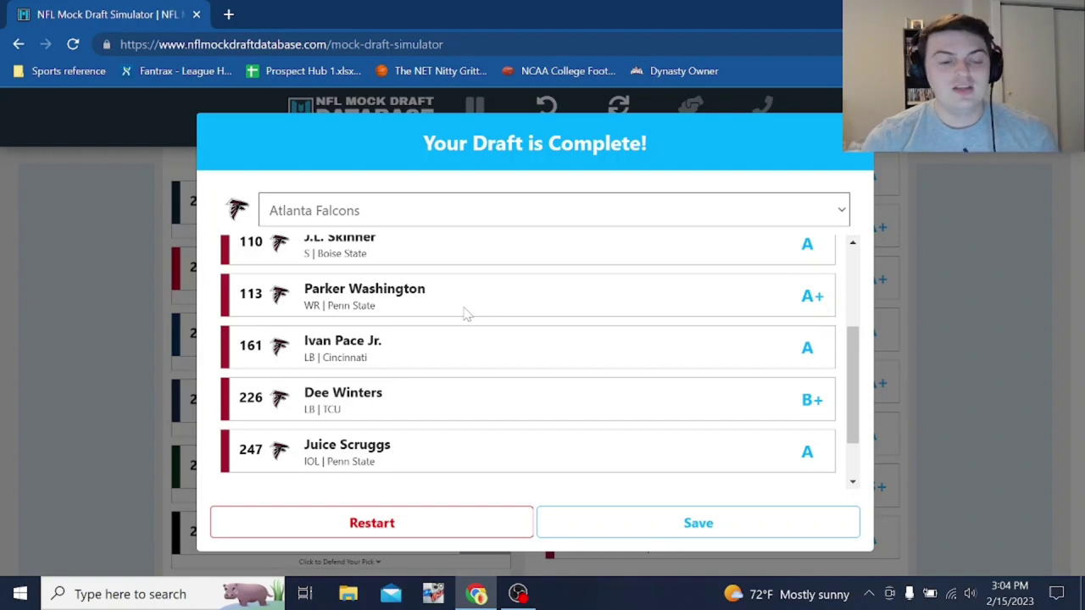
pyautogui.scroll(3, 464, 314)
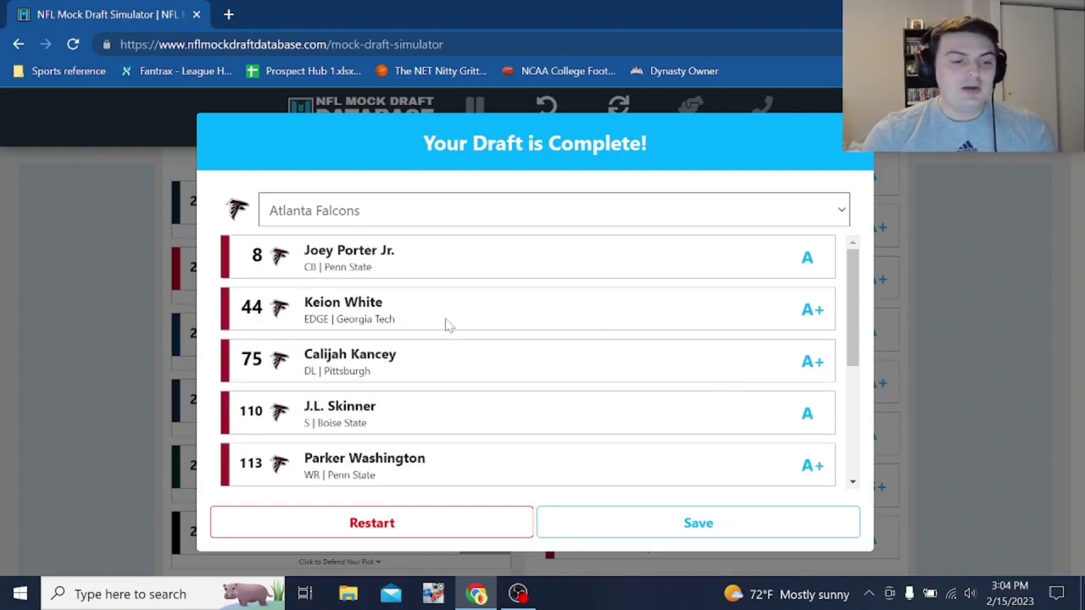